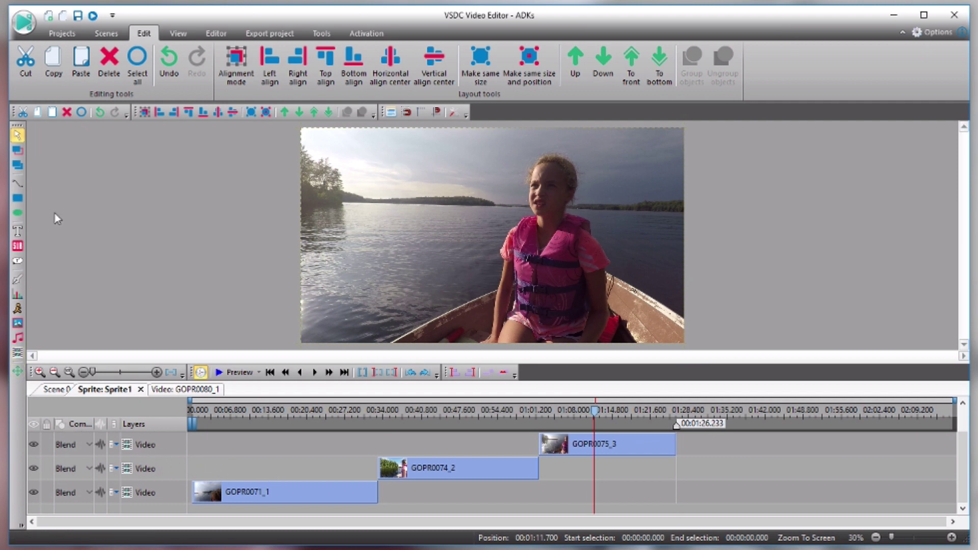
- Add the song ES_Love Will Set Us Free from the Dropbox folder as a sound object
scroll(116, 41, down, 2)
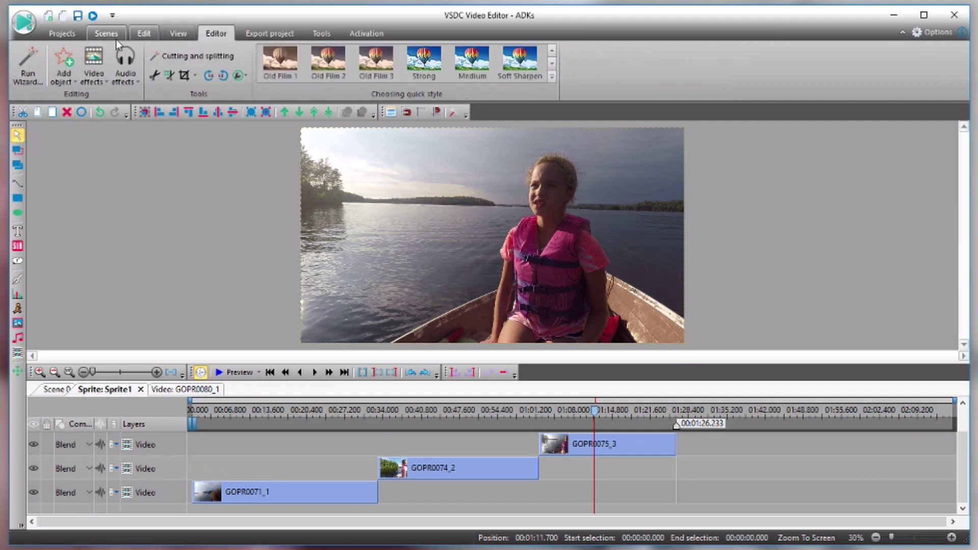
click(62, 78)
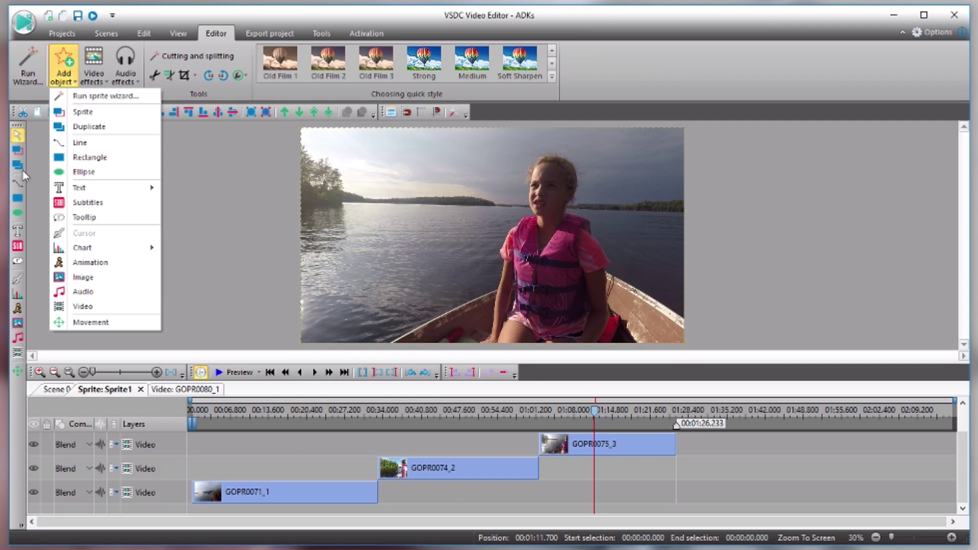
click(57, 66)
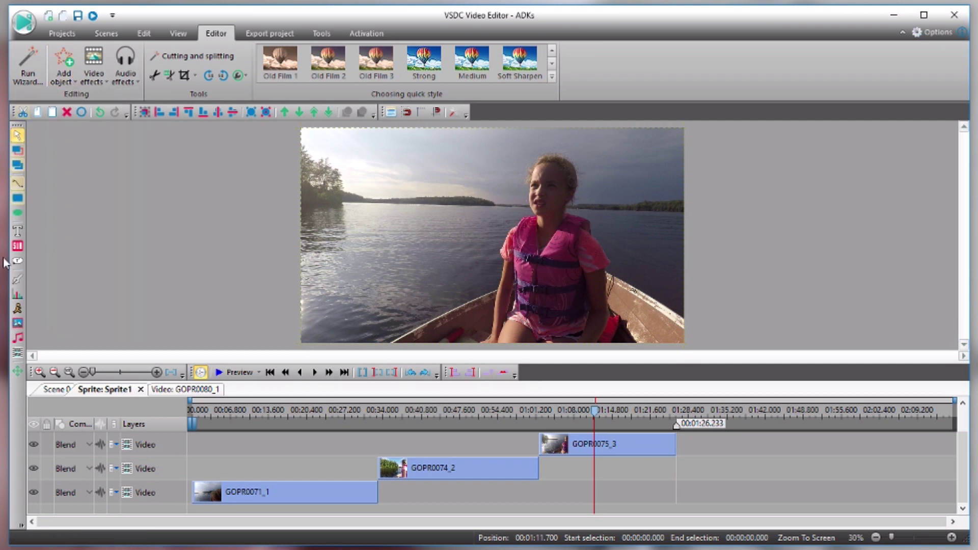
click(18, 339)
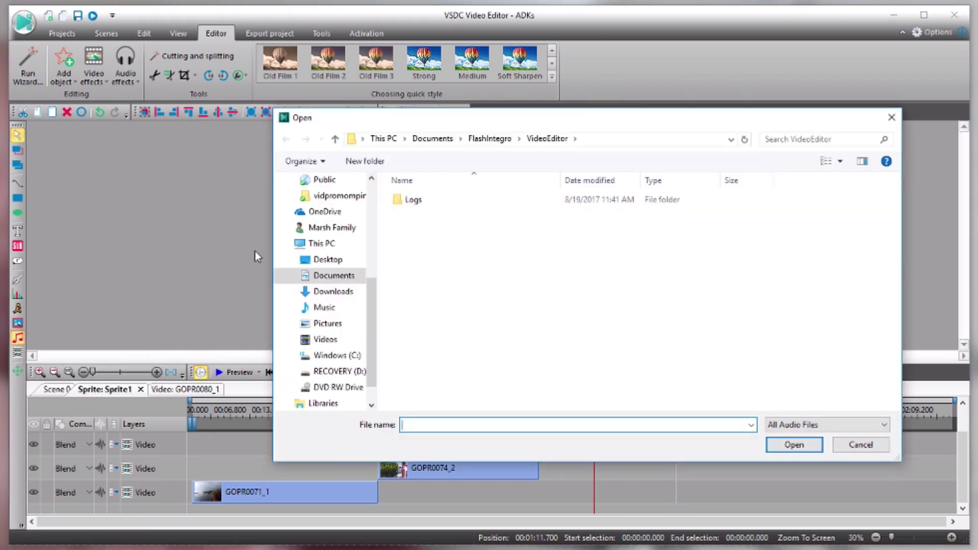
scroll(321, 219, down, 1)
scroll(320, 219, down, 1)
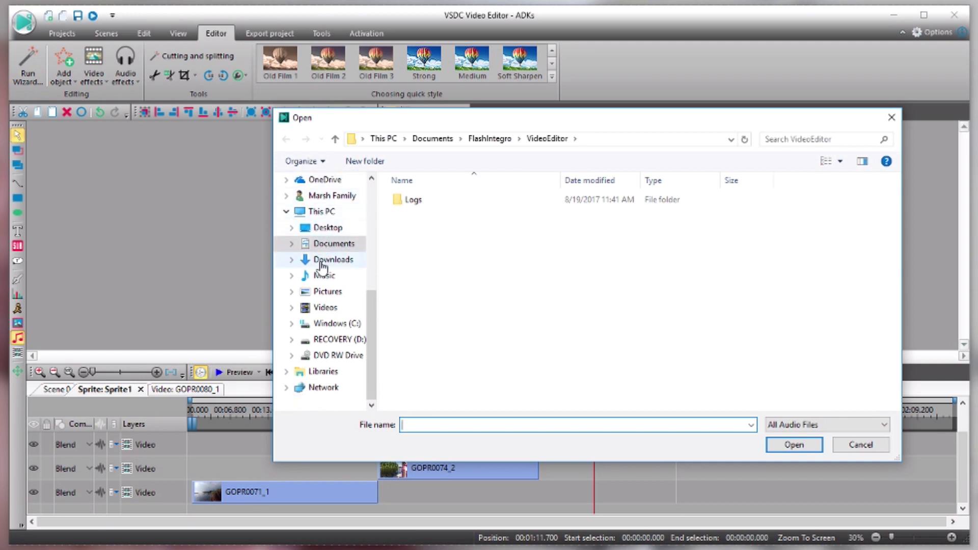
scroll(322, 362, up, 2)
scroll(322, 363, up, 2)
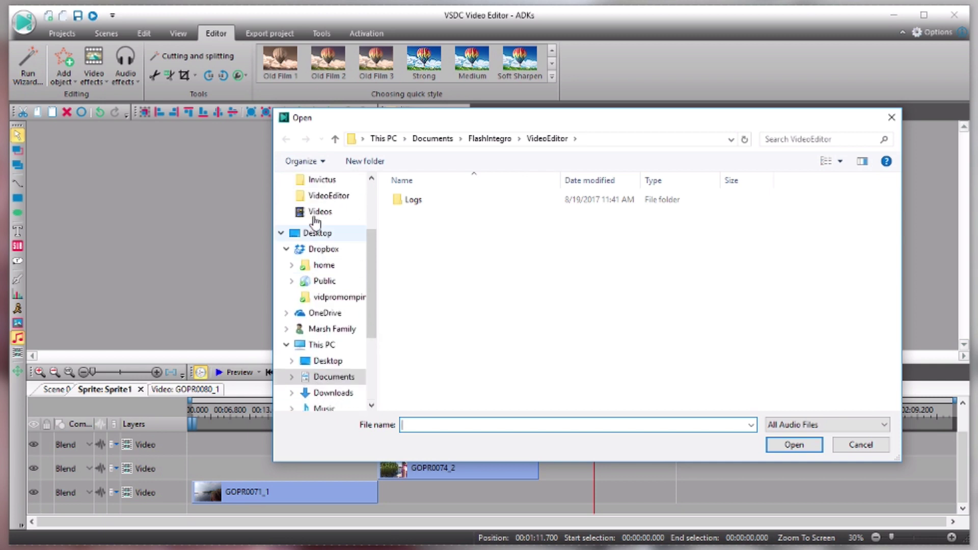
click(325, 251)
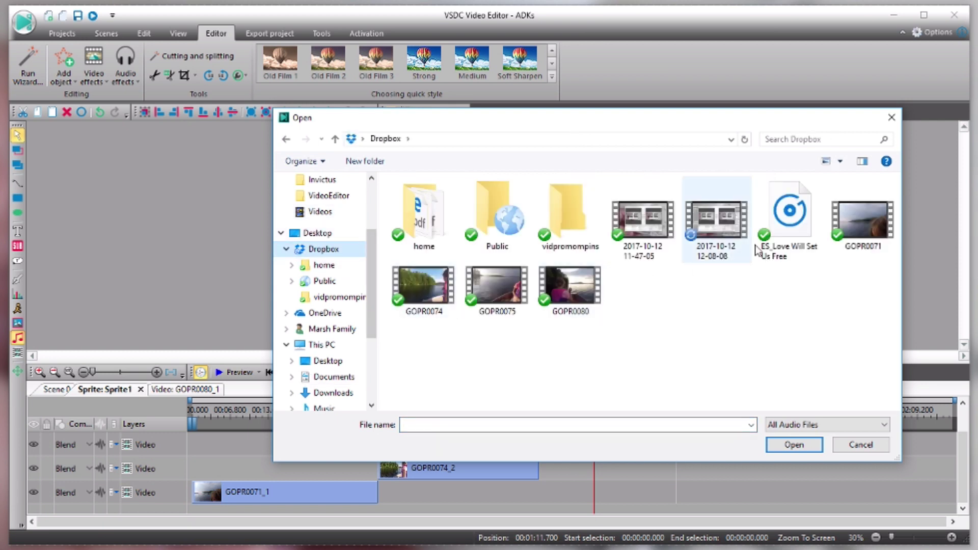
click(796, 225)
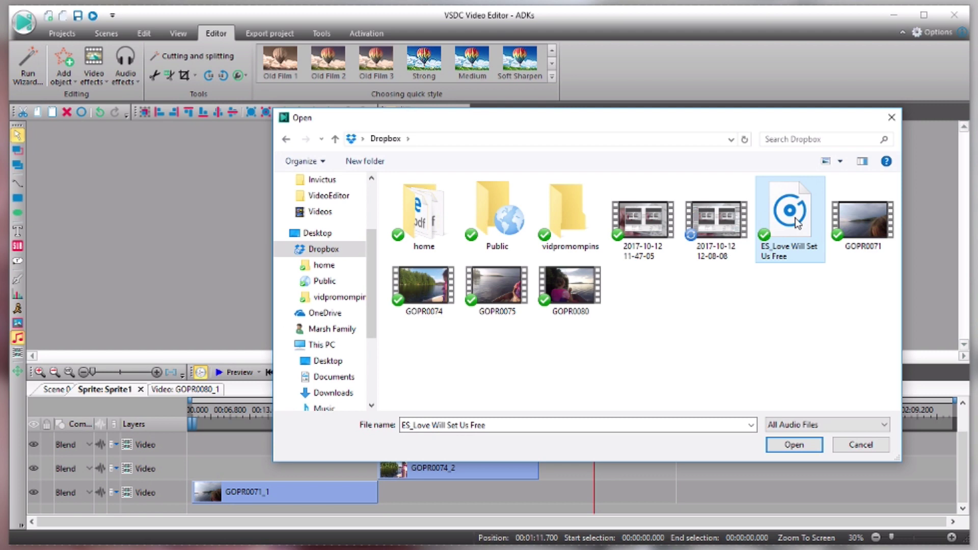
click(795, 446)
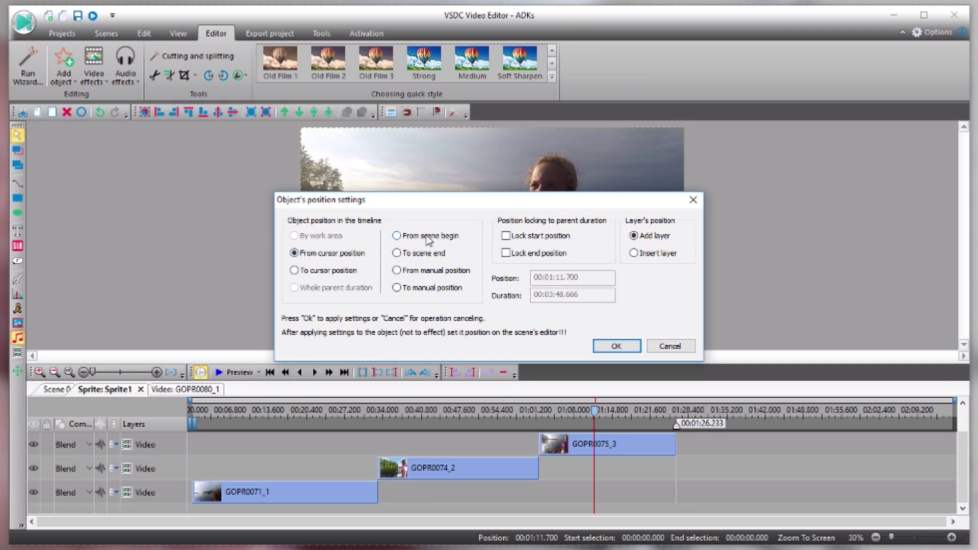
- Place the song on its own layer, starting from the scene beginning
click(397, 236)
click(616, 348)
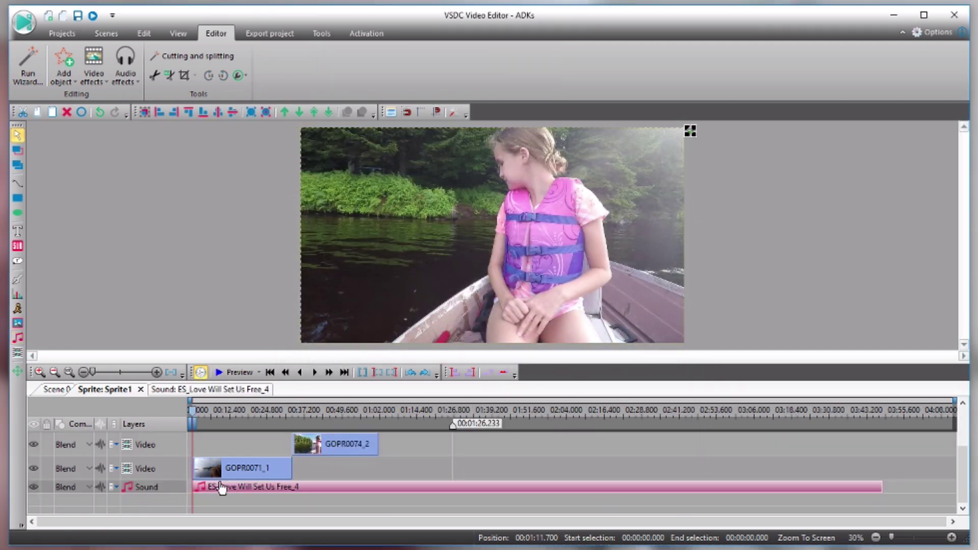
scroll(220, 488, up, 2)
scroll(220, 488, down, 2)
scroll(221, 487, up, 2)
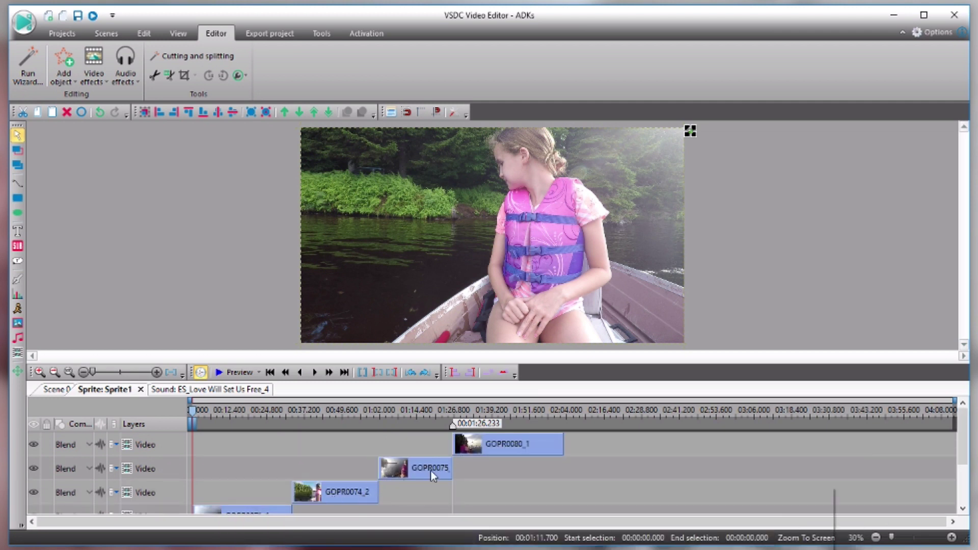
scroll(308, 462, down, 2)
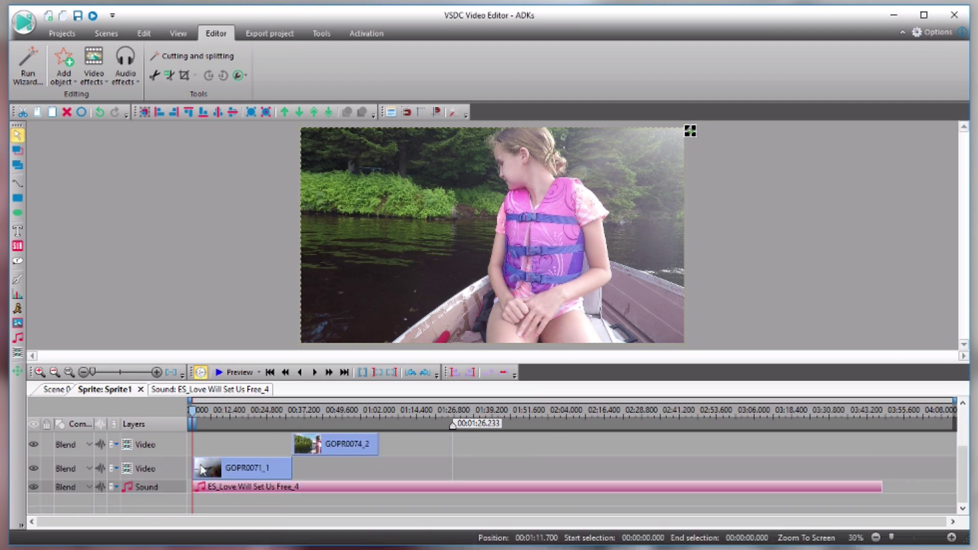
click(228, 375)
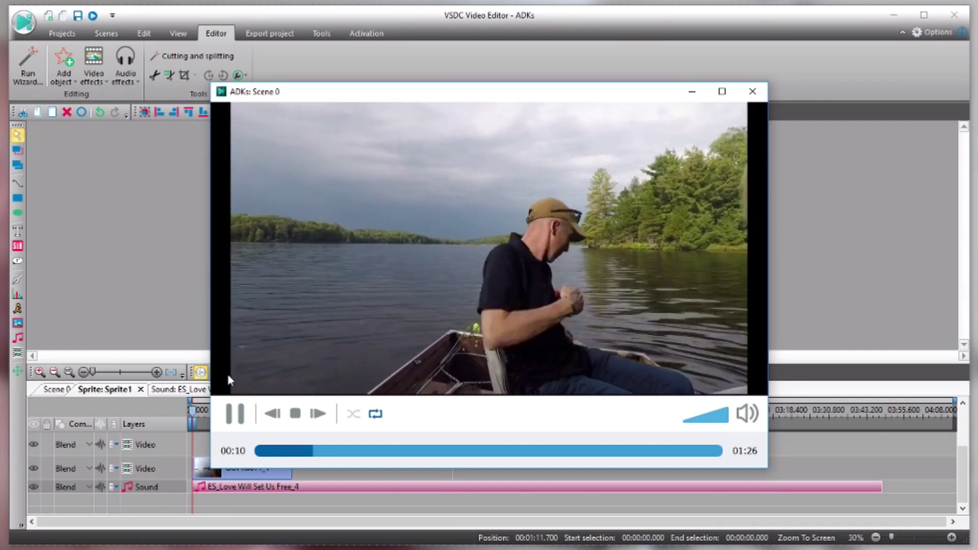
click(295, 414)
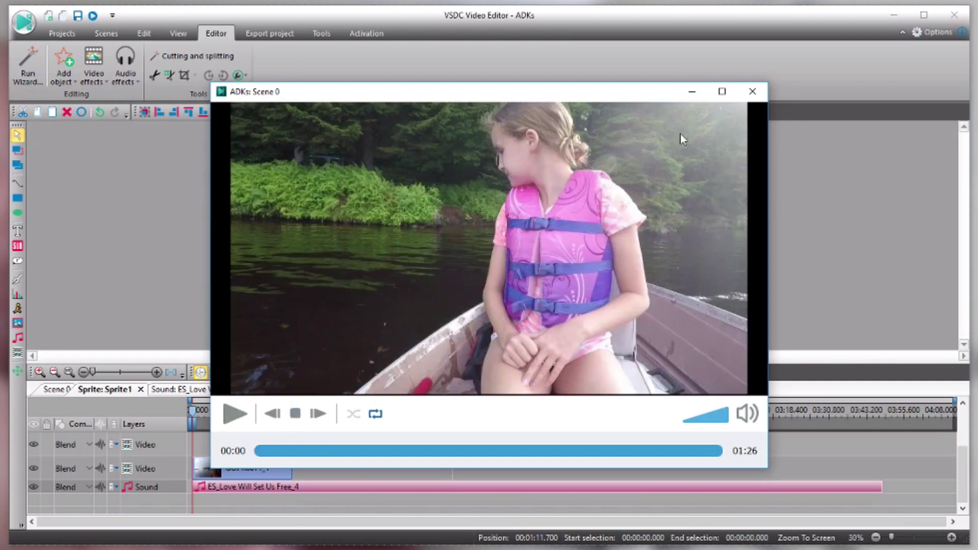
click(753, 91)
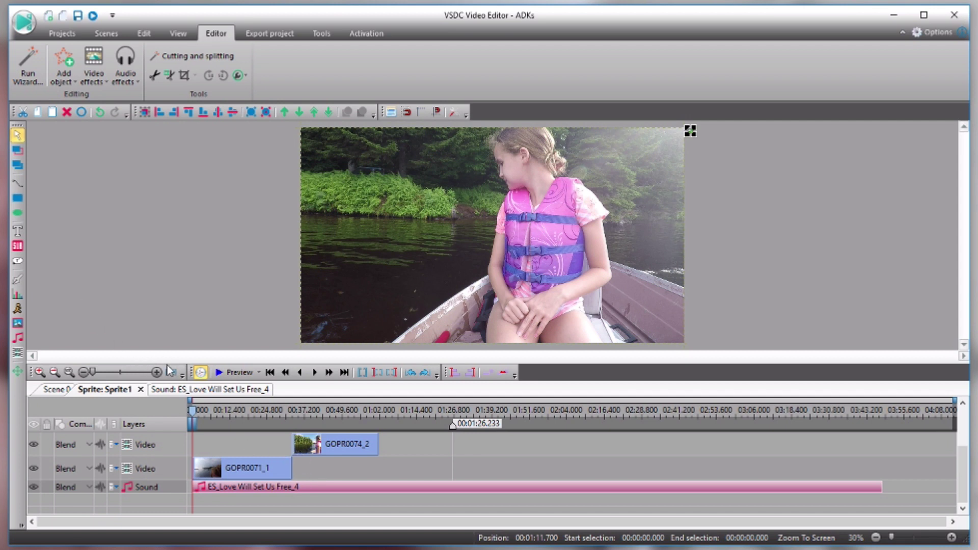
click(18, 234)
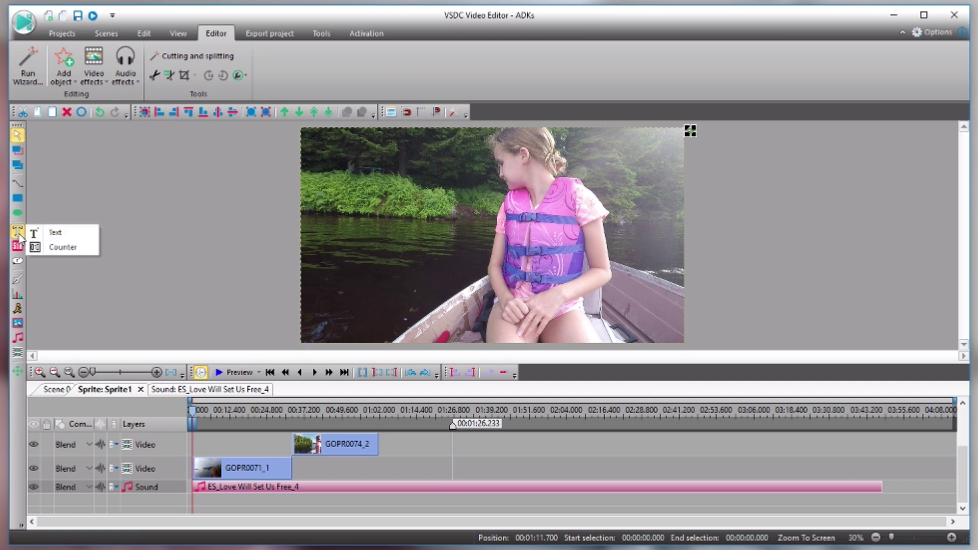
- Add a Text object and accept its default timeline placement
click(61, 234)
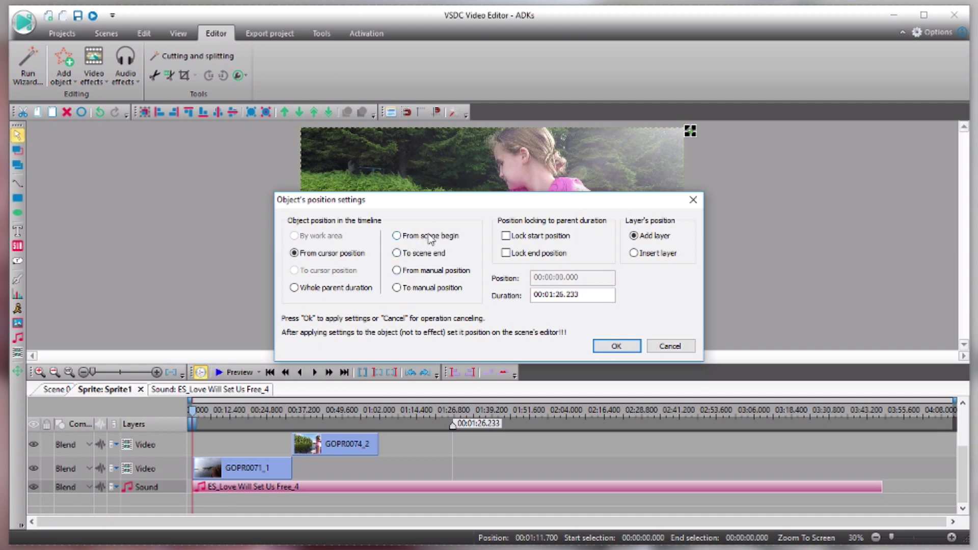
click(614, 346)
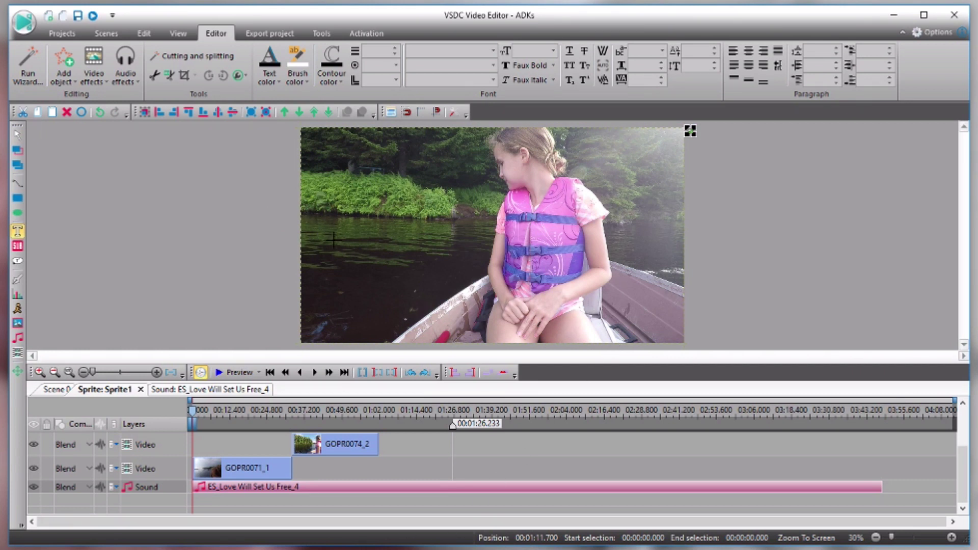
- Draw a title box reading 'Adirondack Mountains' with 'August 2017' on a second line, then select all its text
drag(319, 154, 618, 321)
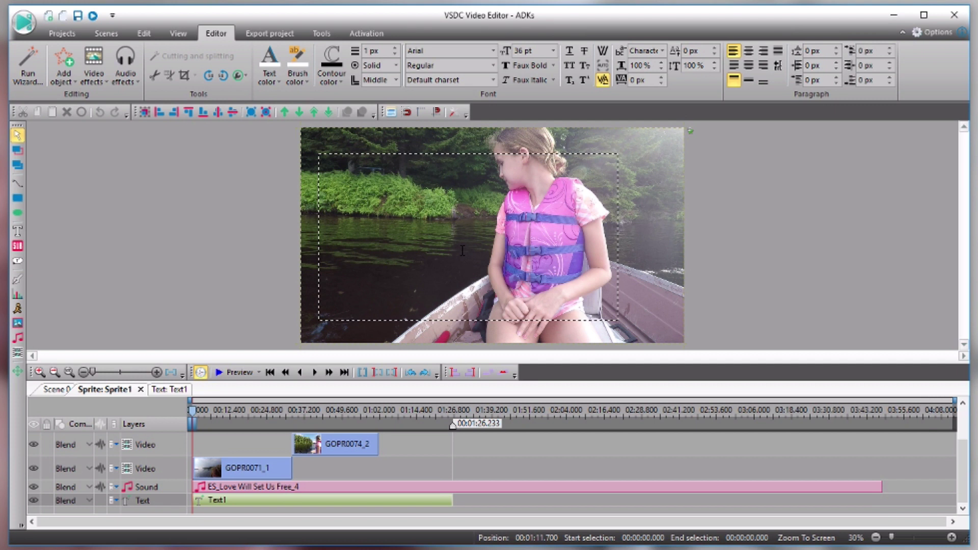
text(Adirondack Mountains)
key(Return)
text(Au)
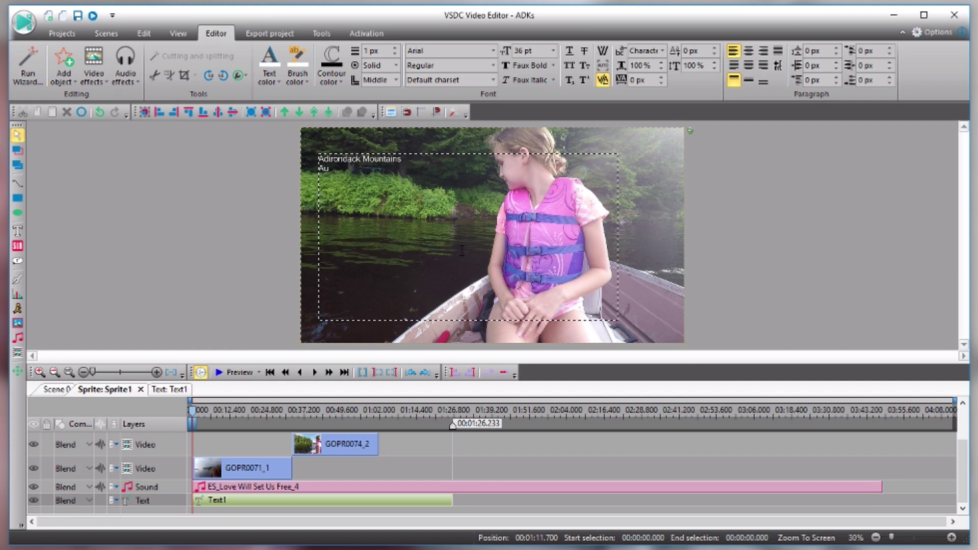
text(gust 2017)
key(ctrl+a)
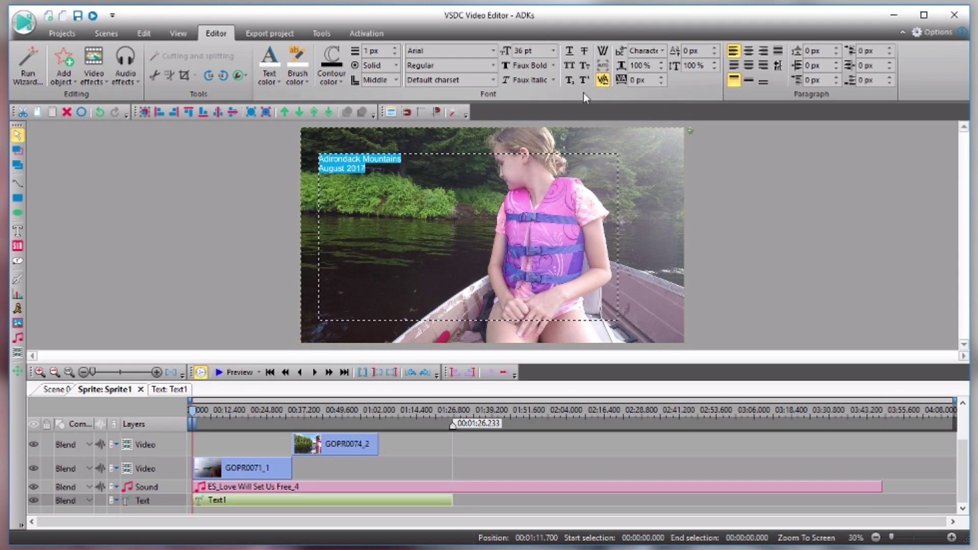
click(493, 51)
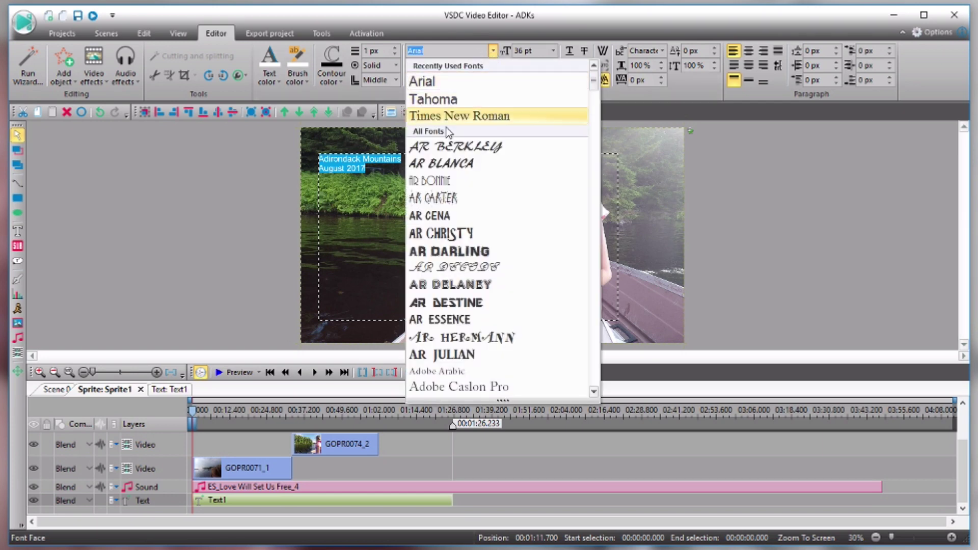
- Set the title font to AR BLANCA at 144 pt, with the August 2017 line at 48 pt
click(444, 166)
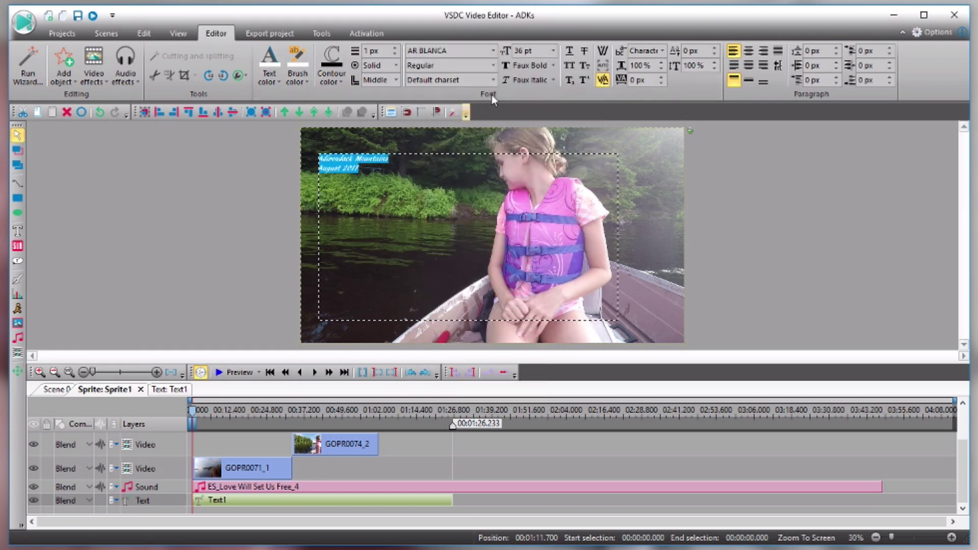
click(553, 51)
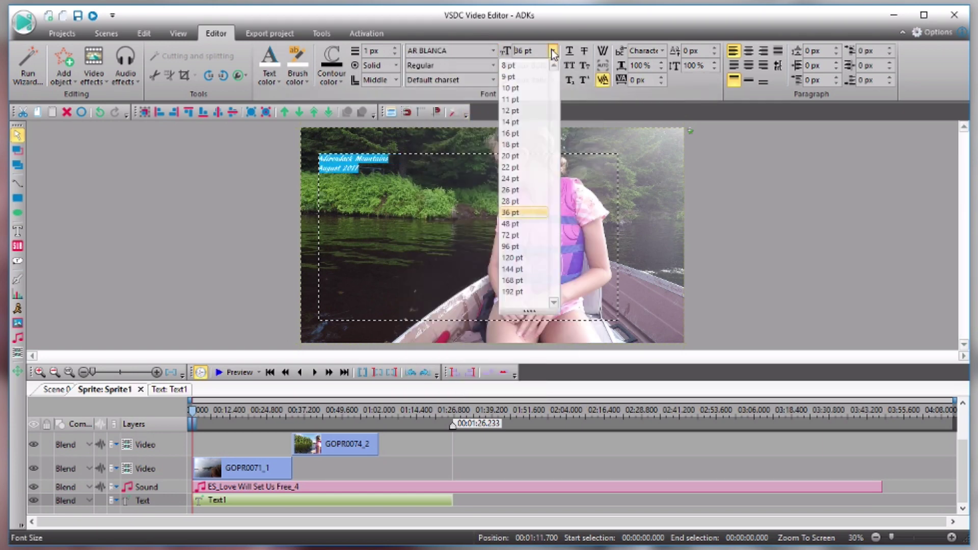
click(524, 268)
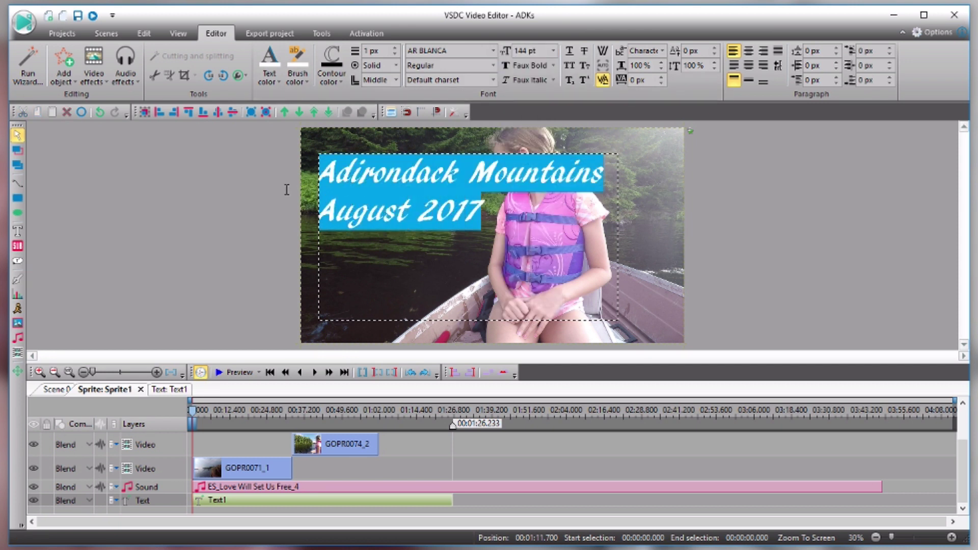
click(554, 51)
click(512, 224)
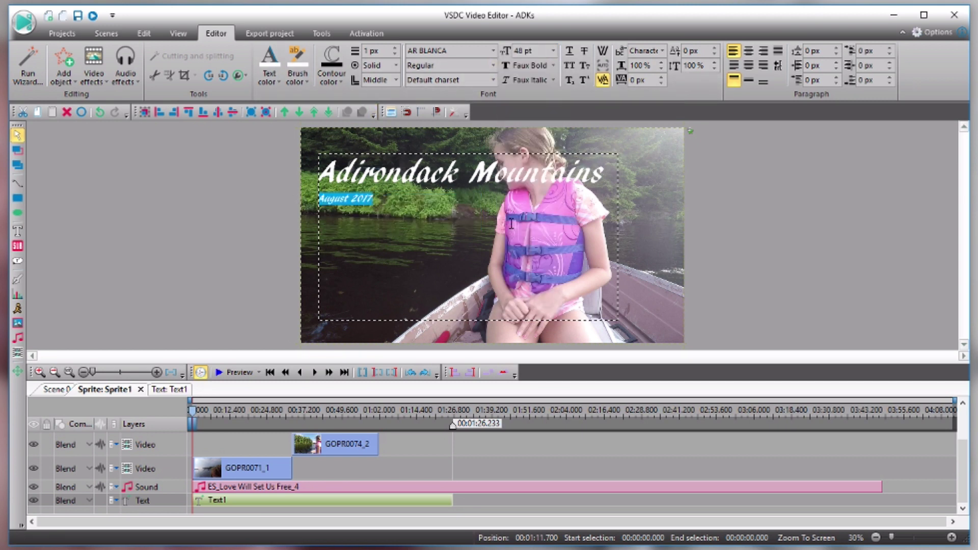
double_click(410, 196)
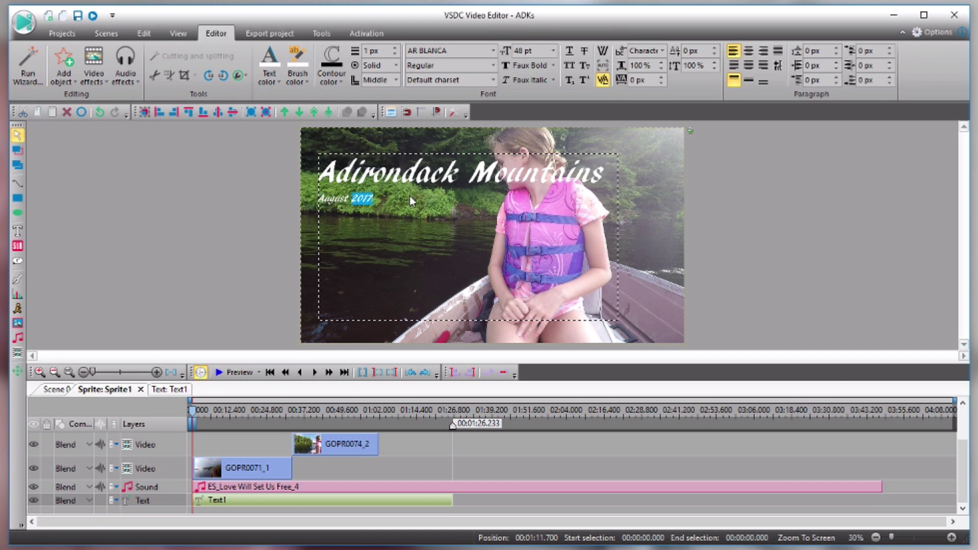
key(ctrl+a)
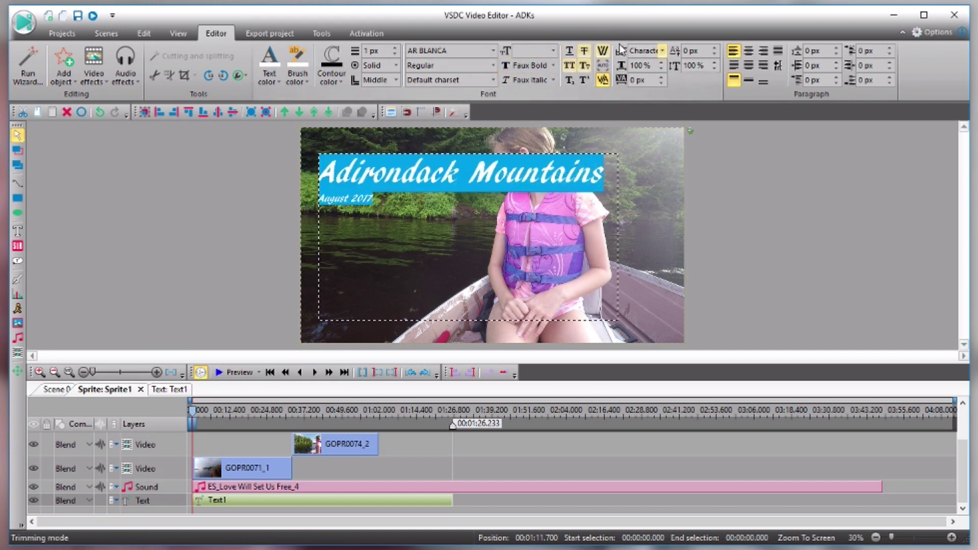
- Align the title text left and to the bottom of its box
click(747, 55)
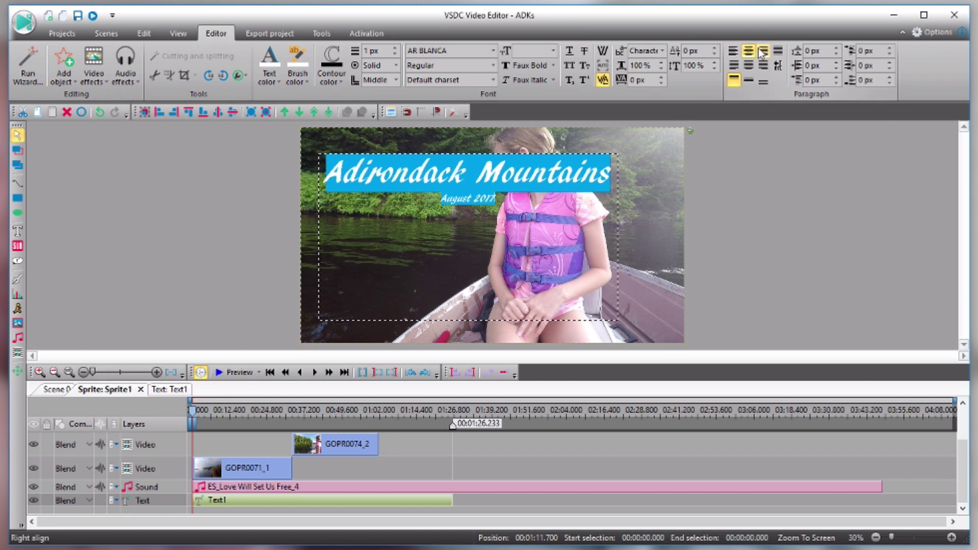
click(762, 51)
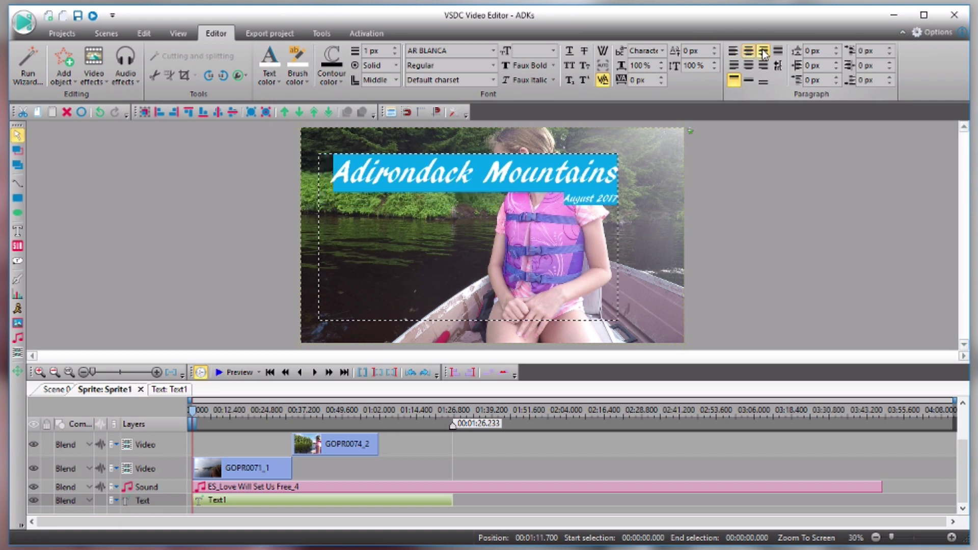
click(733, 53)
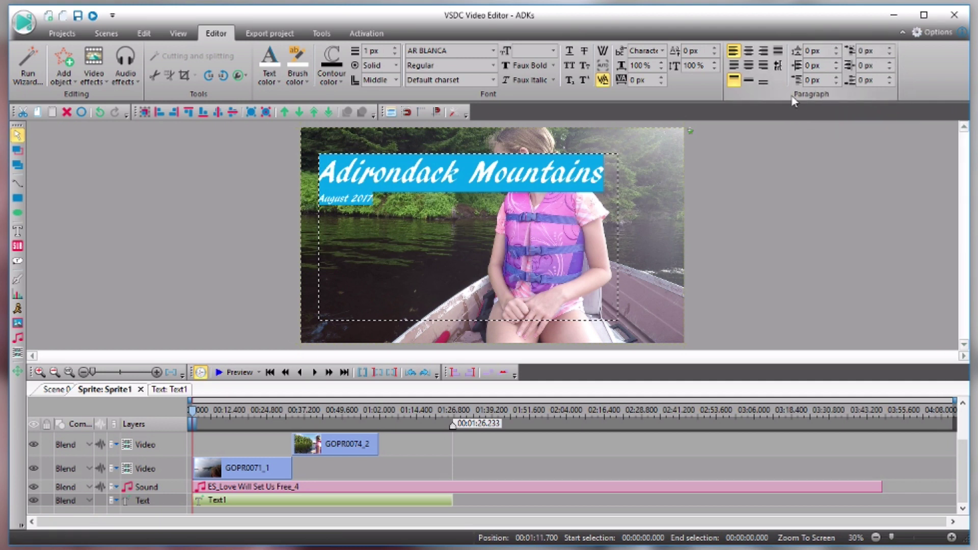
click(748, 80)
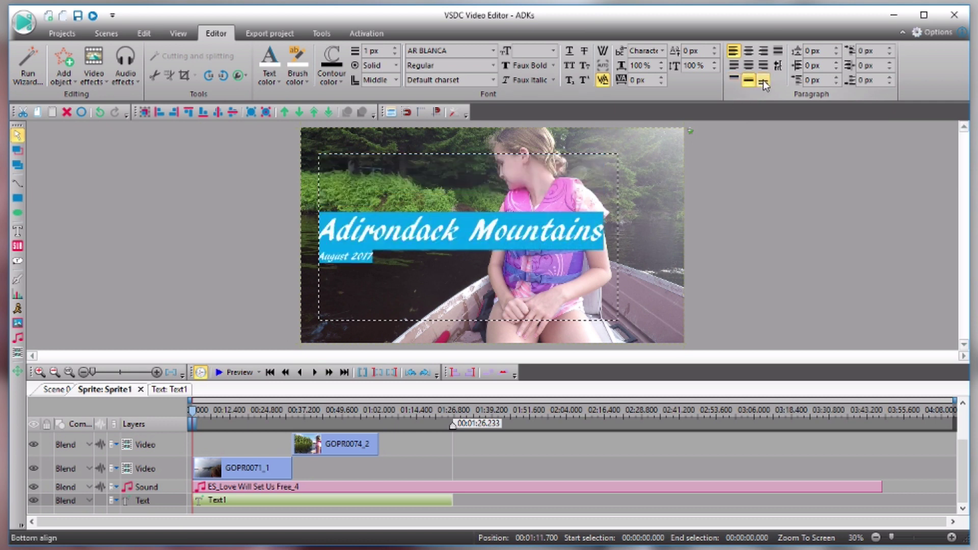
click(763, 80)
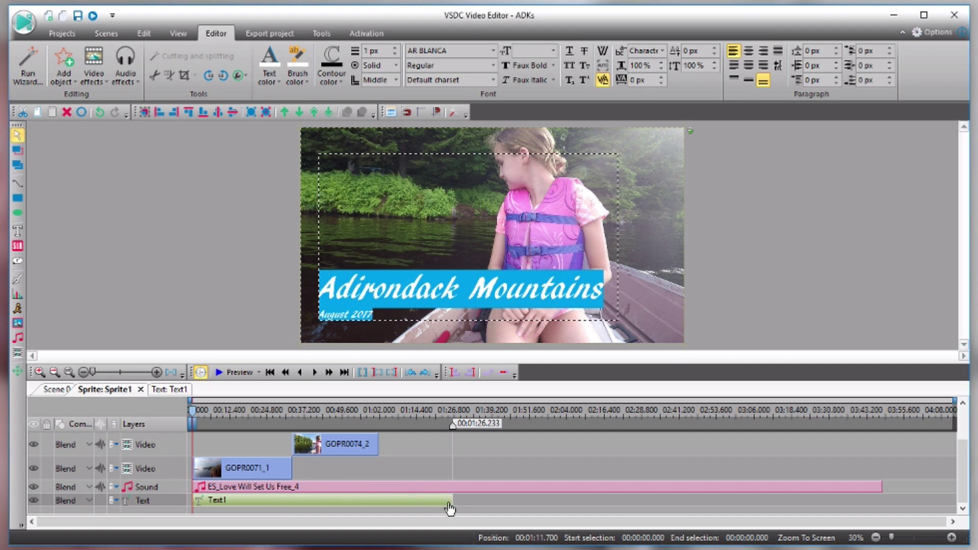
- Shorten the Text1 clip on the timeline and select the music clip
drag(451, 501, 354, 501)
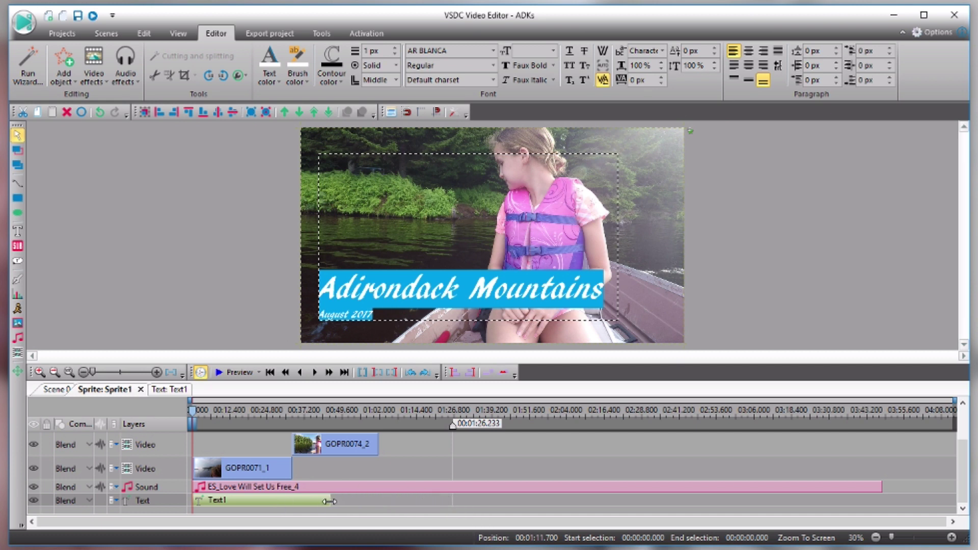
drag(329, 501, 312, 501)
click(329, 492)
click(177, 33)
- Lower the ES_Love Will Set Us Free_4 music's audio volume to -20.0 dB in Properties
click(101, 66)
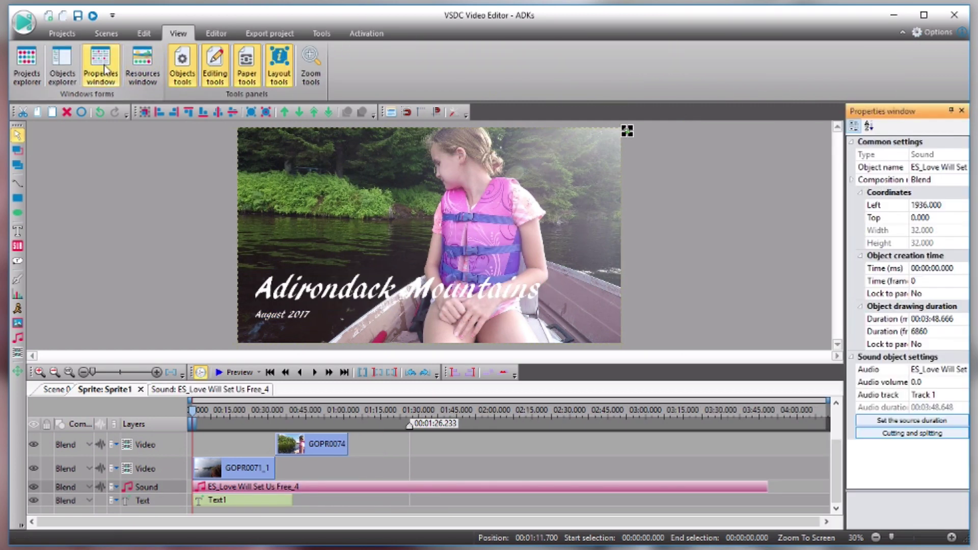
click(621, 490)
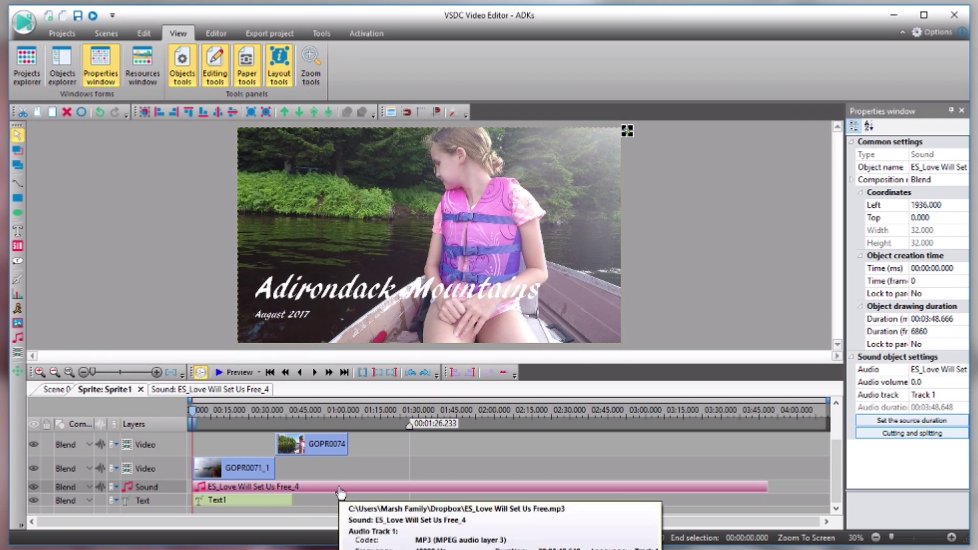
click(912, 383)
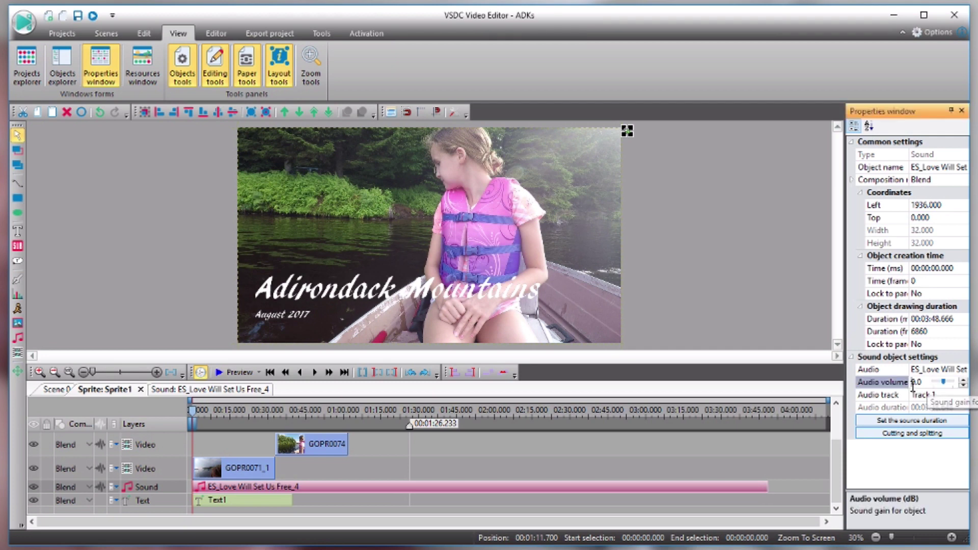
click(962, 385)
click(962, 385)
click(962, 385)
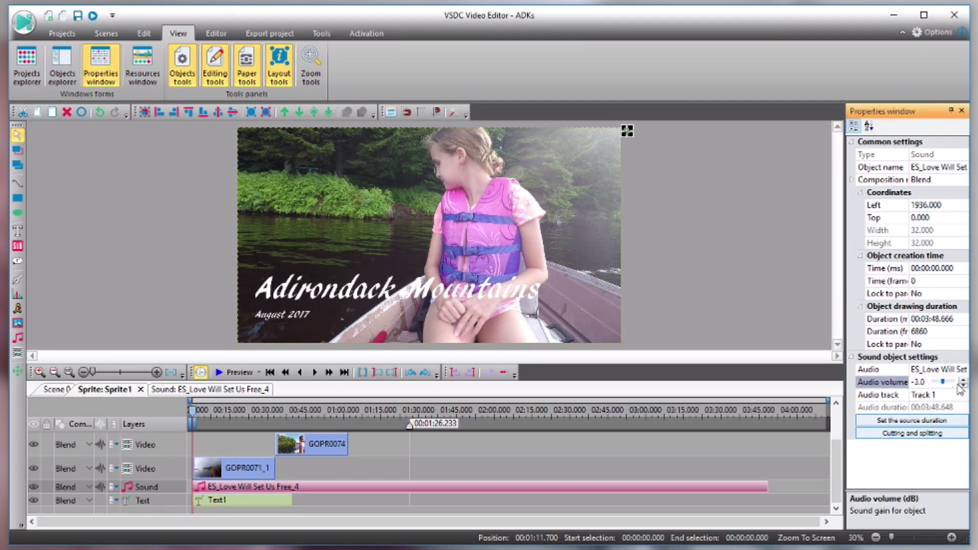
click(963, 385)
click(963, 385)
click(963, 386)
click(962, 385)
click(963, 386)
click(962, 386)
click(962, 385)
click(963, 385)
click(963, 386)
click(963, 386)
- Preview the scene to check the music level, then close the preview
click(224, 376)
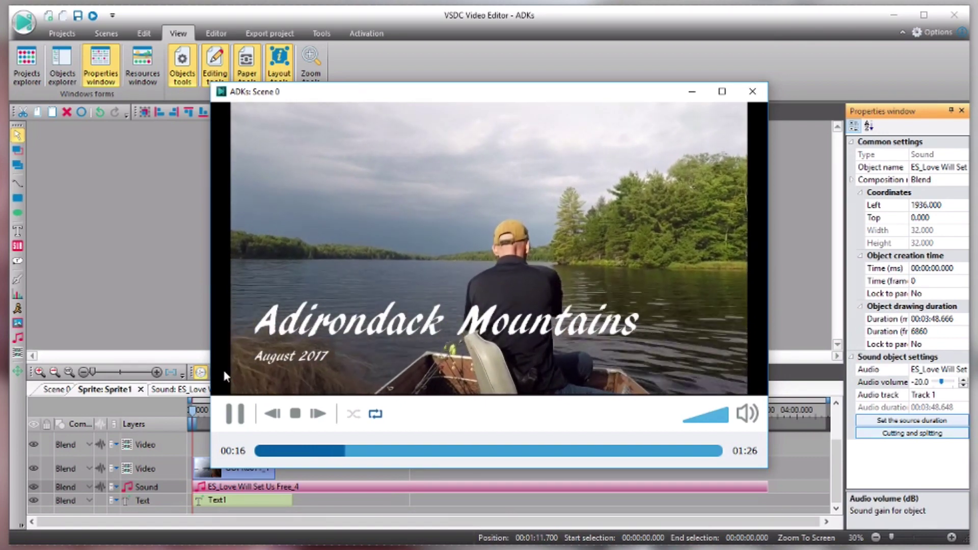
click(294, 414)
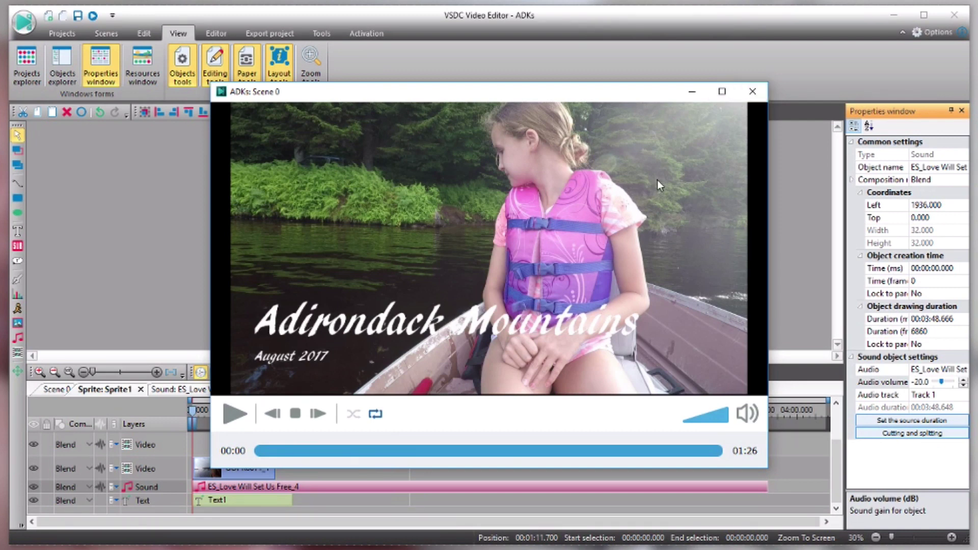
key(Escape)
click(266, 503)
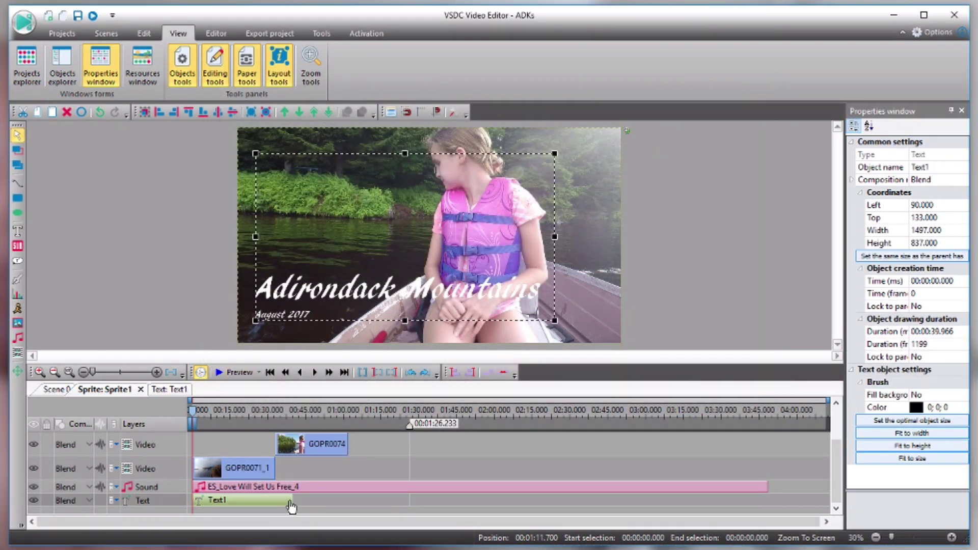
- Trim the Text1 title clip to 6.4 seconds and preview the scene
drag(279, 499, 205, 503)
click(232, 371)
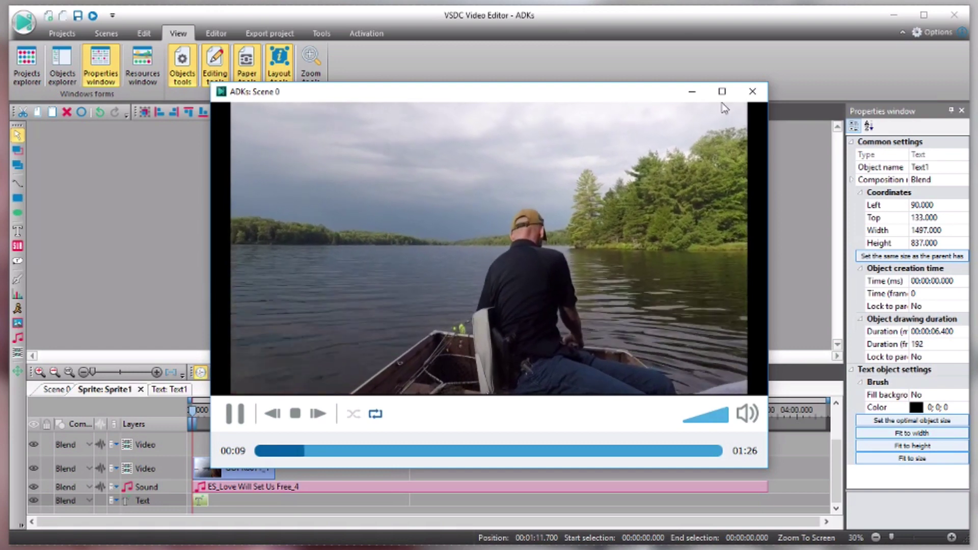
- Close the ADKs: Scene 0 preview window
click(754, 92)
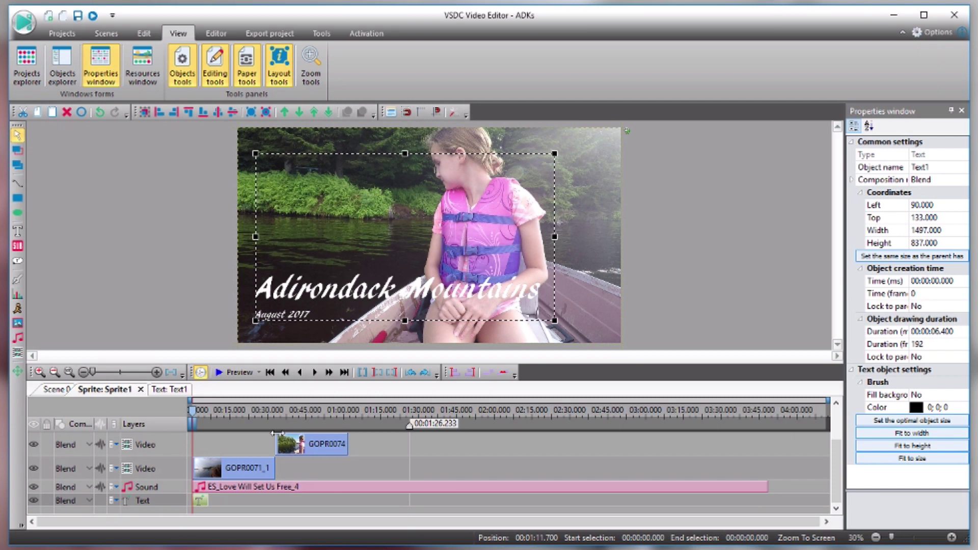
- Split the GOPR0074 clip at 00:00:39.800
click(276, 416)
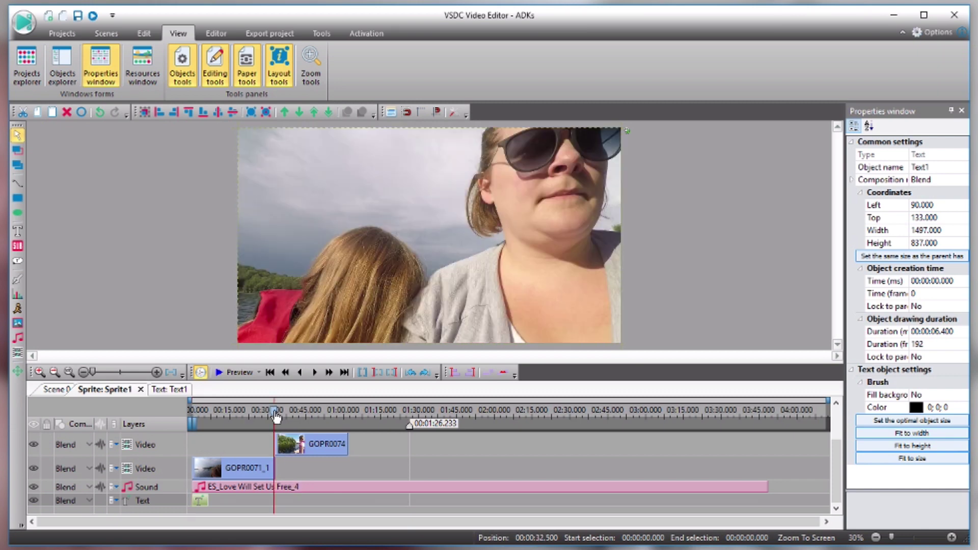
click(291, 410)
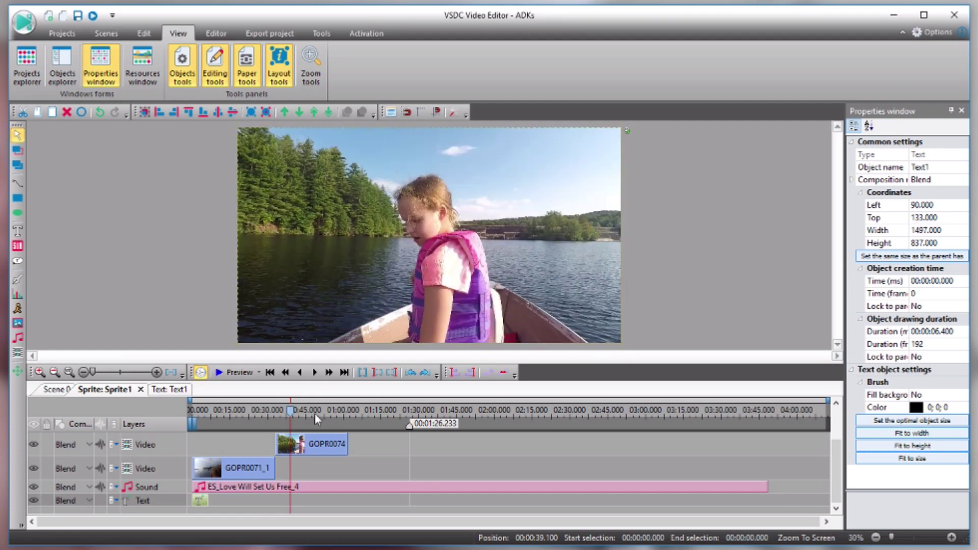
click(309, 454)
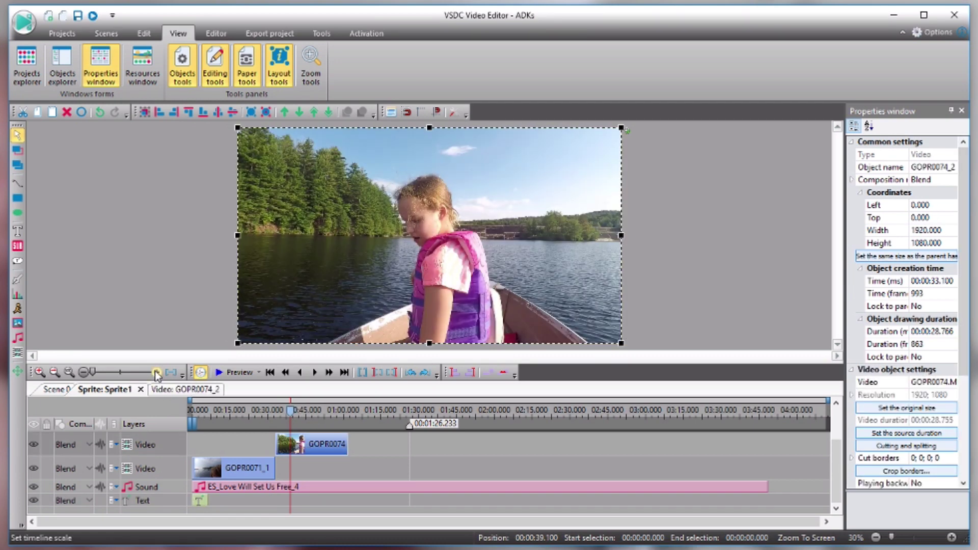
drag(157, 376, 128, 381)
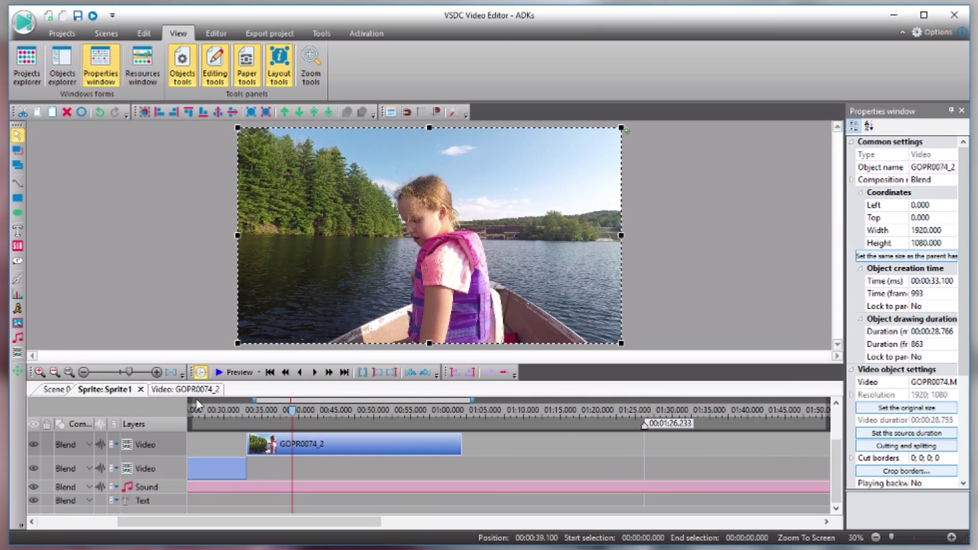
click(299, 417)
click(216, 33)
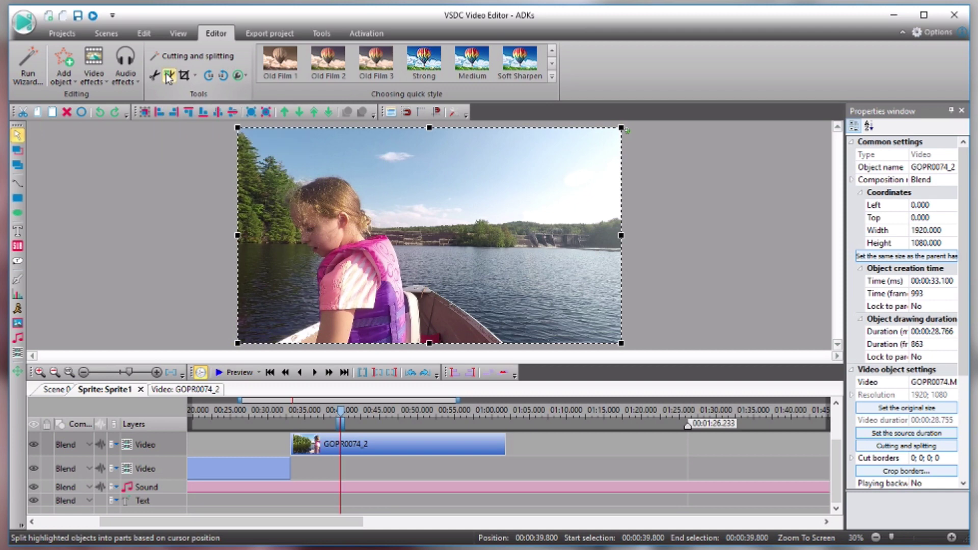
click(168, 76)
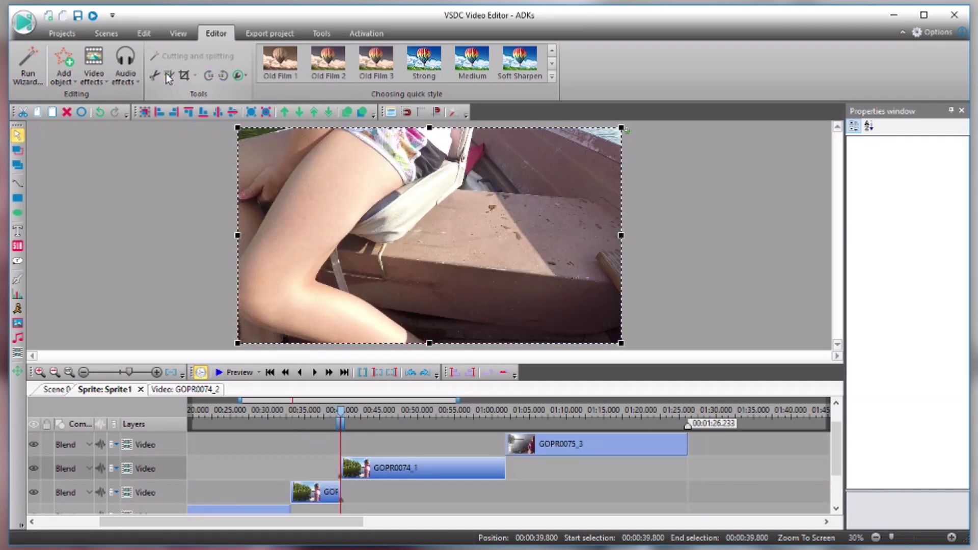
- Rearrange the two GOPR0074 pieces on separate layers and preview the scene
click(363, 476)
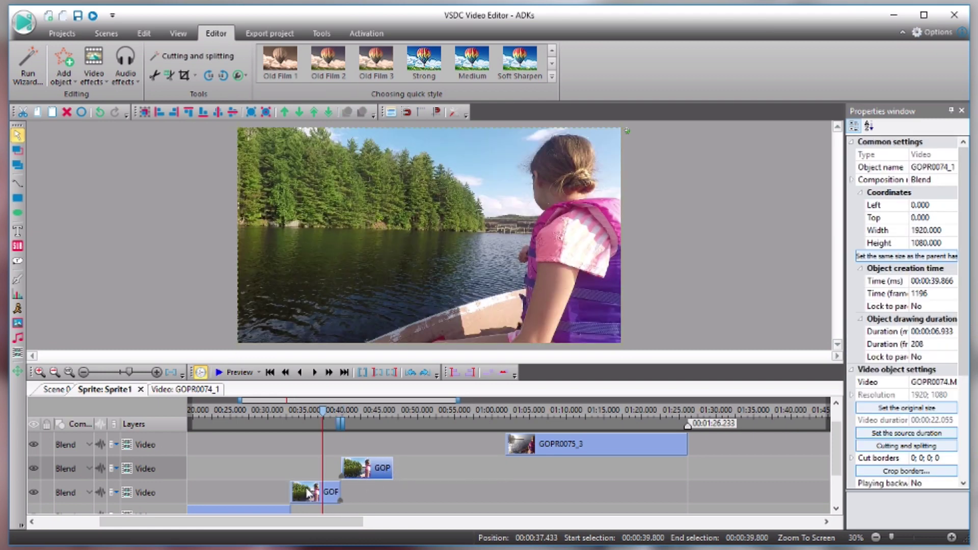
drag(314, 491, 410, 492)
drag(367, 466, 362, 468)
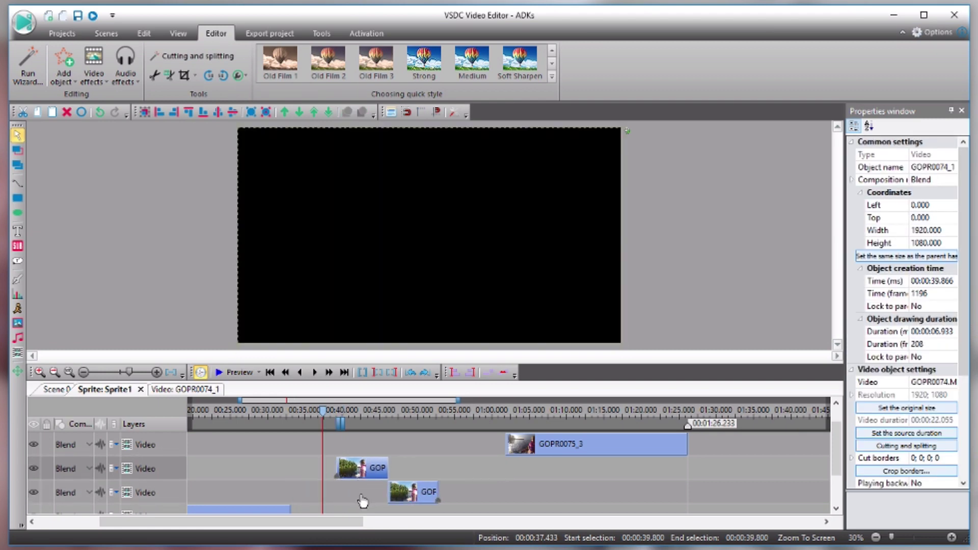
click(380, 424)
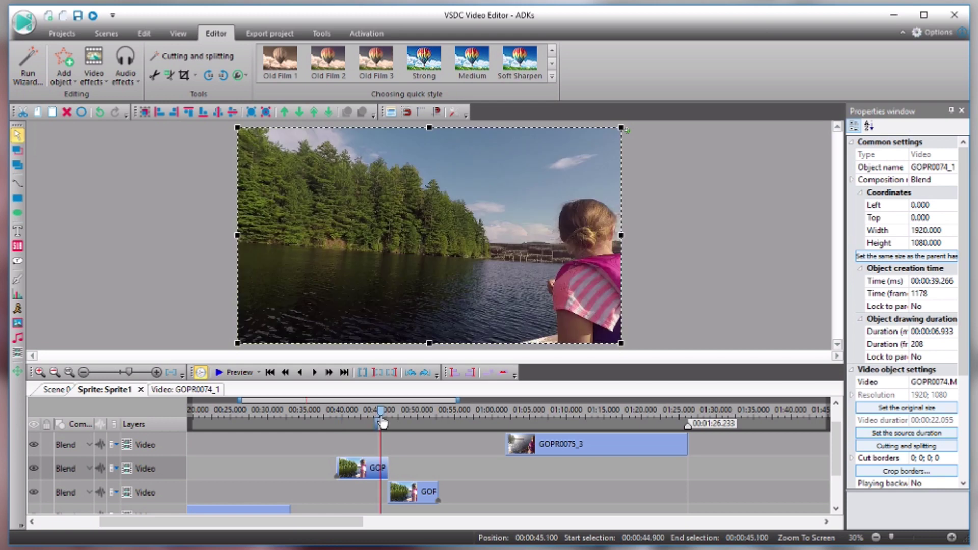
click(234, 372)
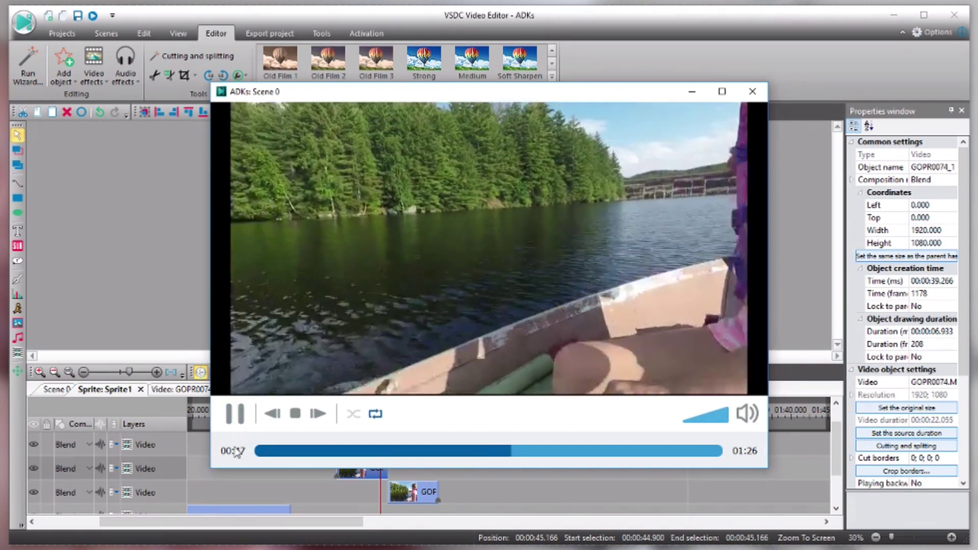
- Pause the scene preview and close its window
click(235, 413)
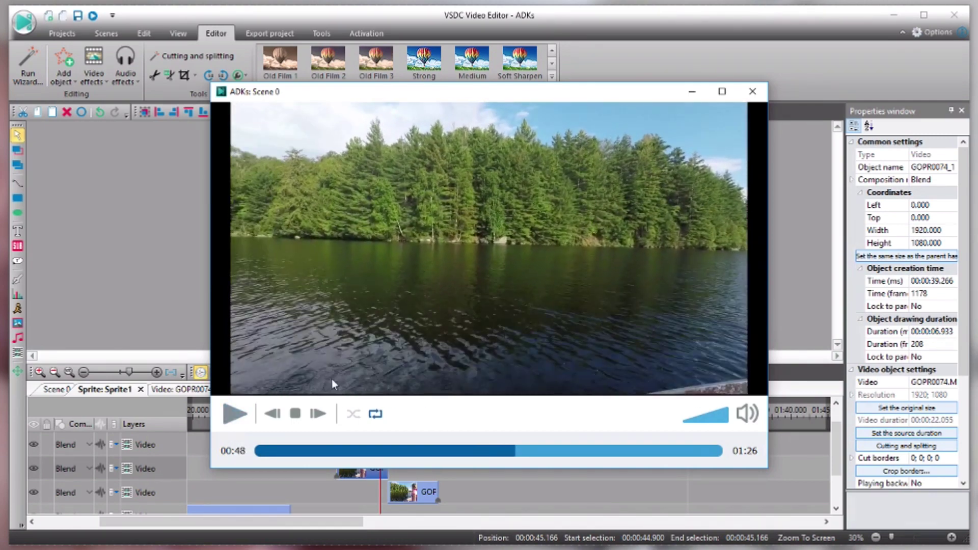
click(753, 92)
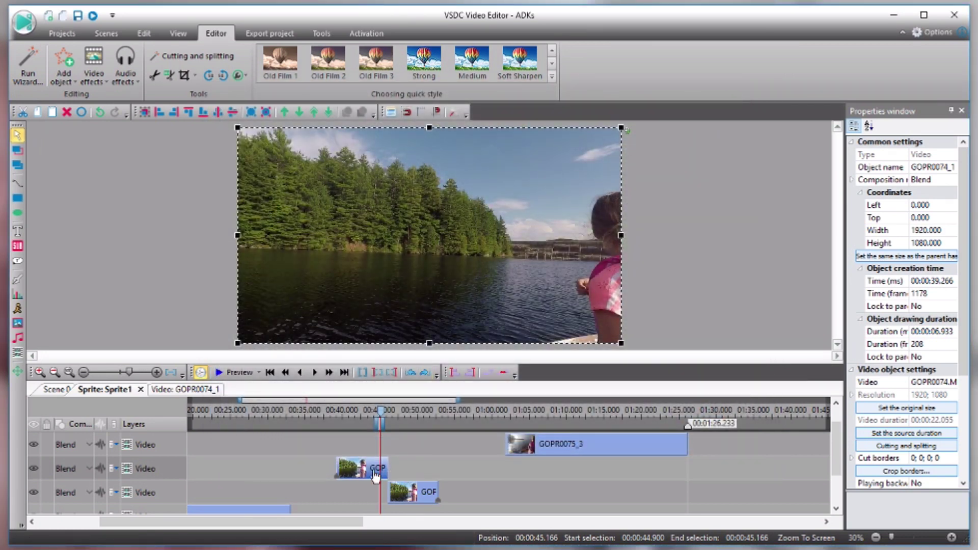
mouse_move(366, 474)
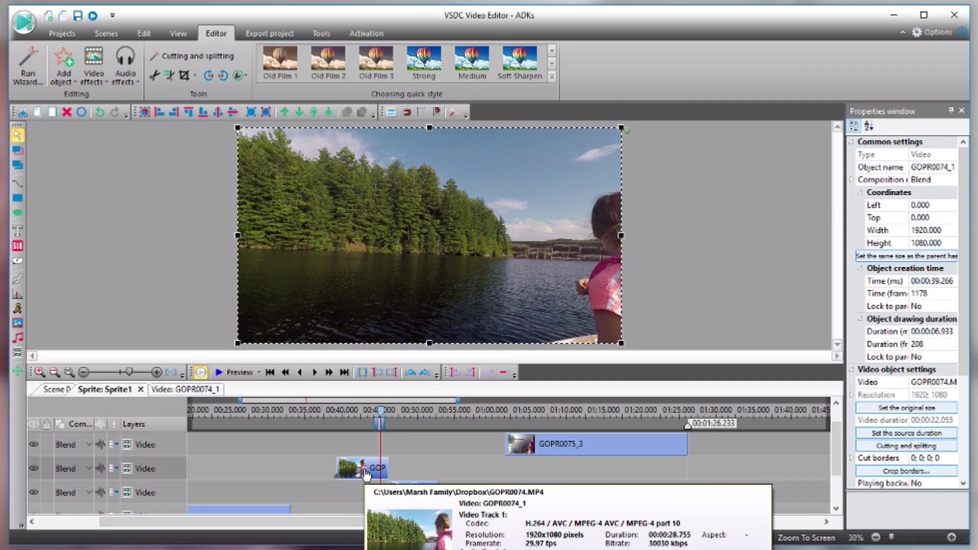
- Apply the Page turn transition to the GOPR0074_1 clip from Video effects > Transitions
right_click(367, 472)
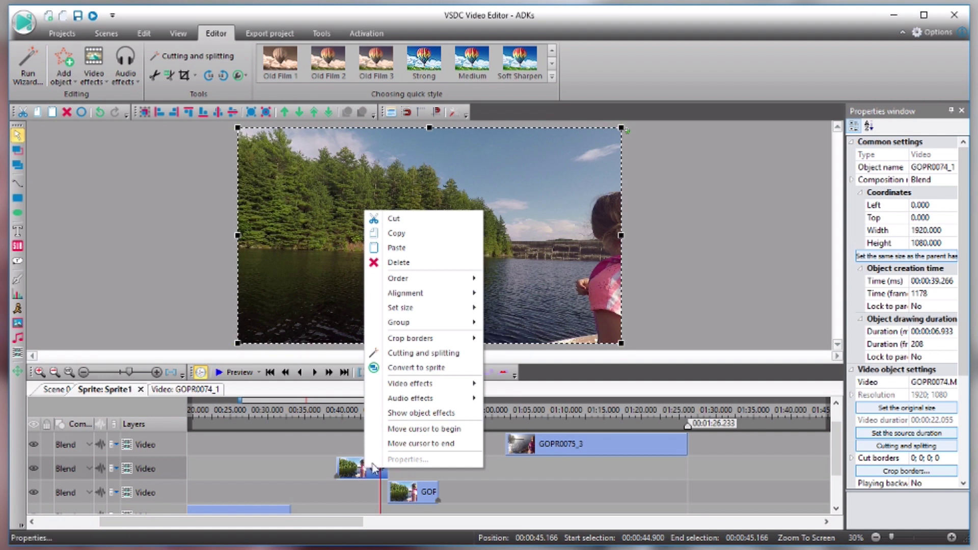
click(315, 466)
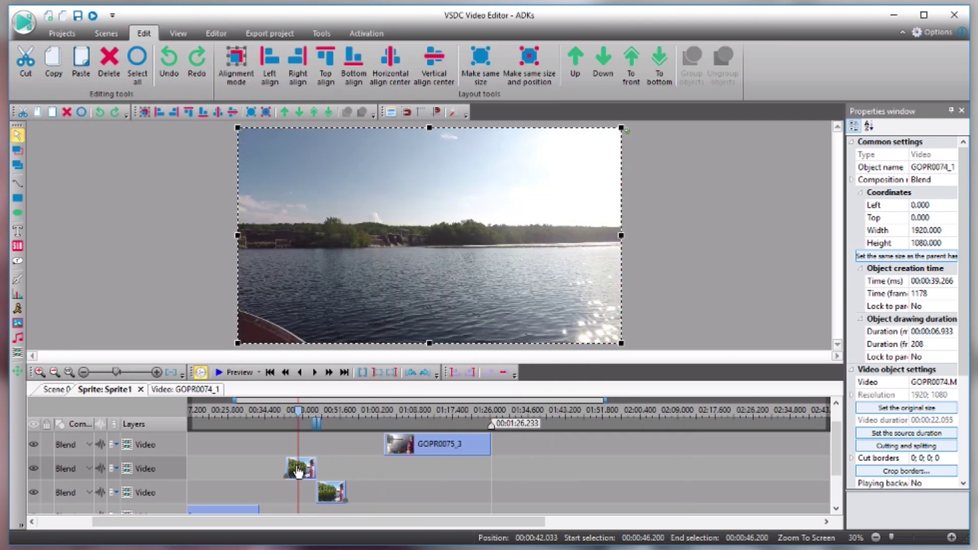
click(332, 464)
click(309, 468)
right_click(306, 470)
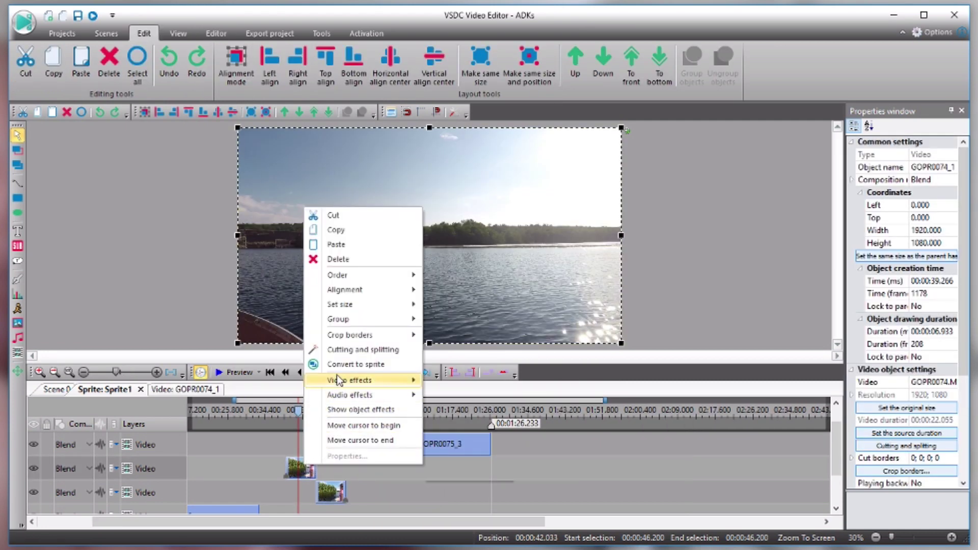
mouse_move(339, 382)
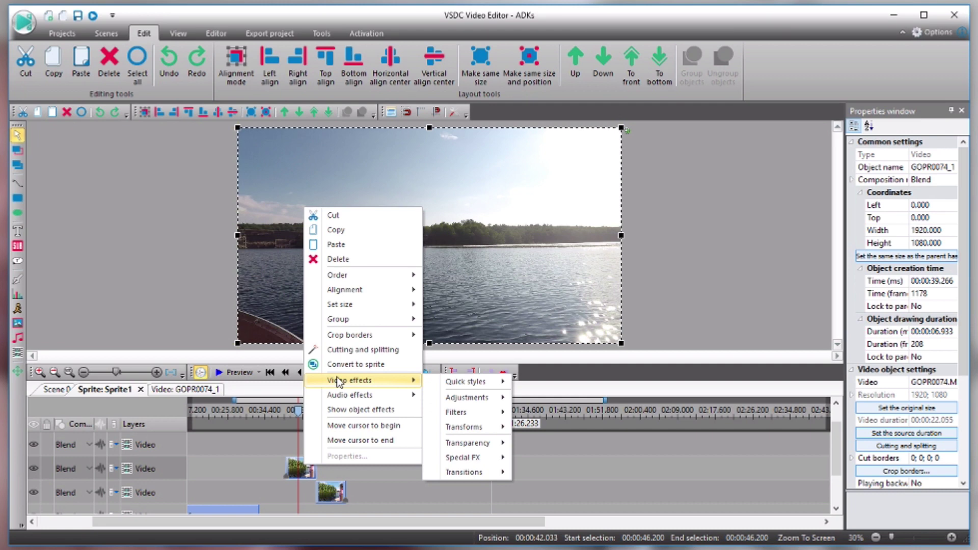
mouse_move(463, 474)
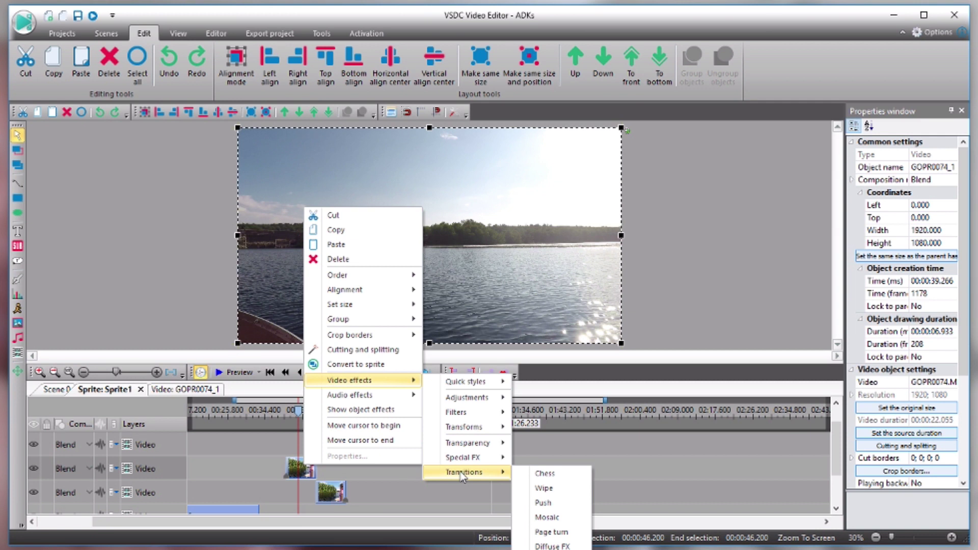
click(552, 533)
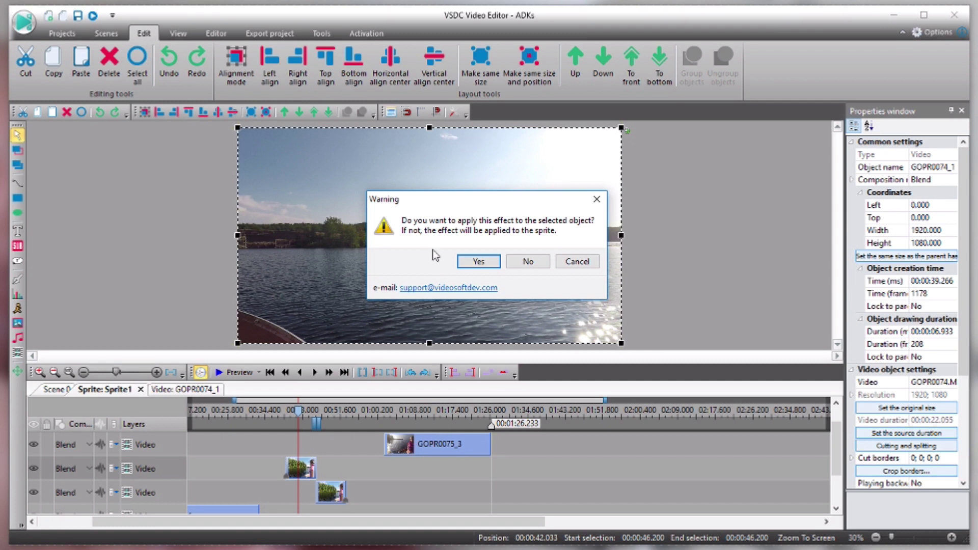
- Apply the effect to the clip itself and set the PageTurn duration to 00:00:02.000
click(478, 264)
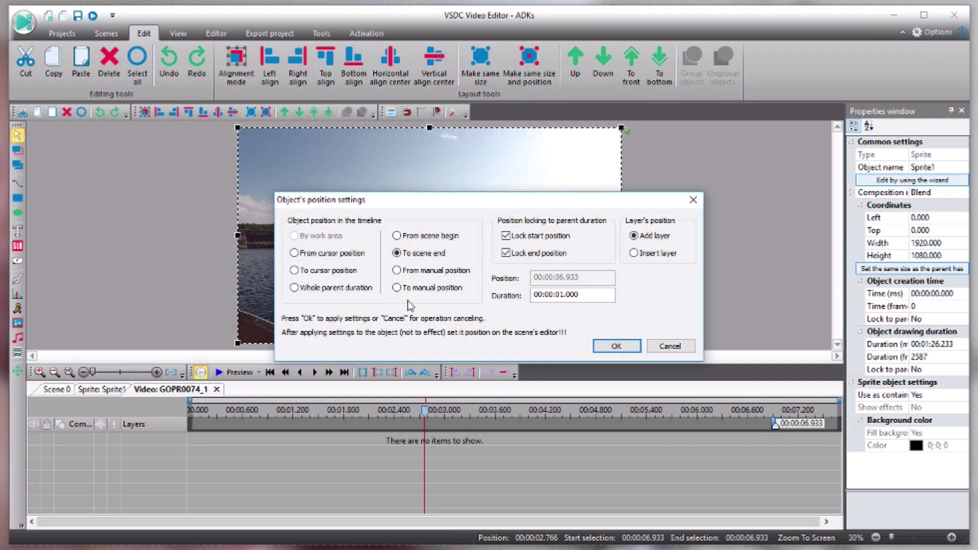
click(565, 293)
text(9.00)
text(0)
click(617, 347)
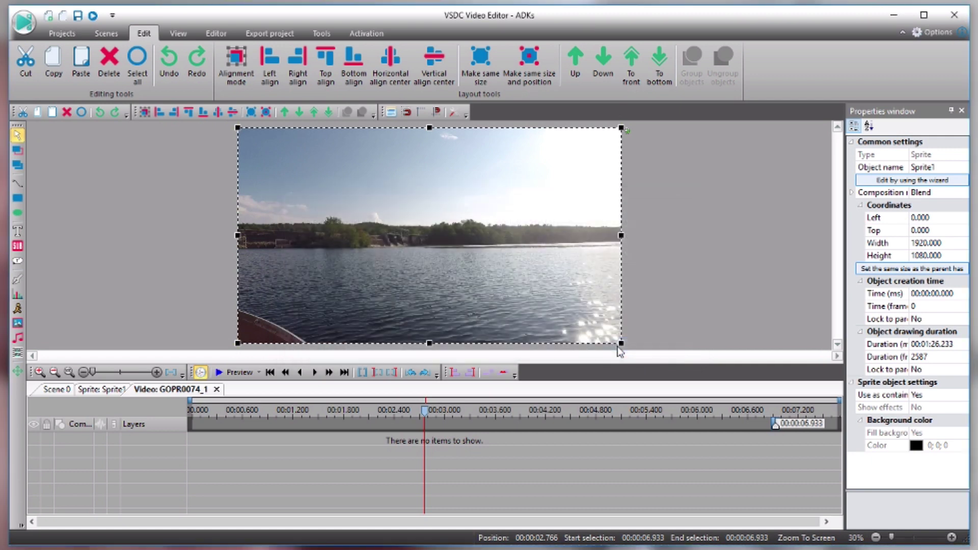
- Preview the scene with the page-turn transition, then go back to the Sprite1 timeline
click(232, 373)
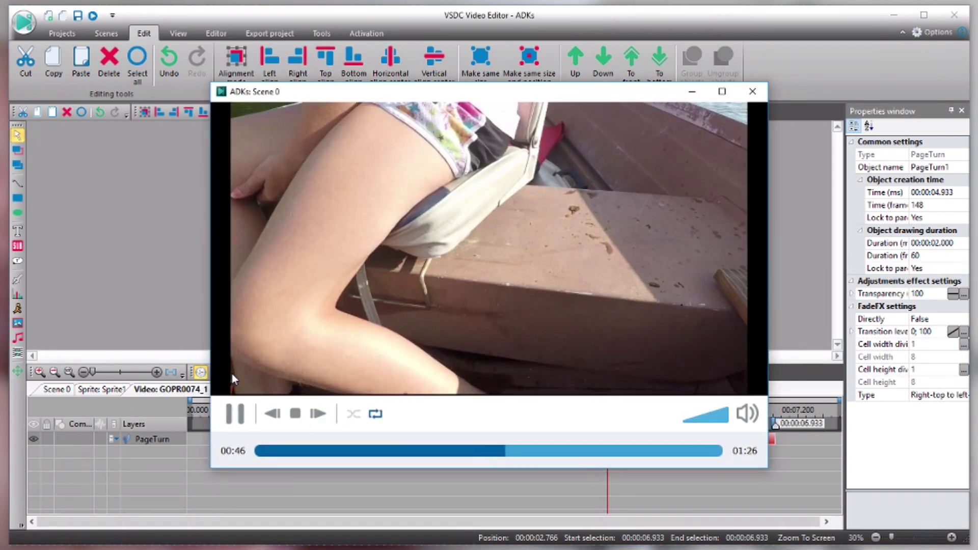
click(236, 416)
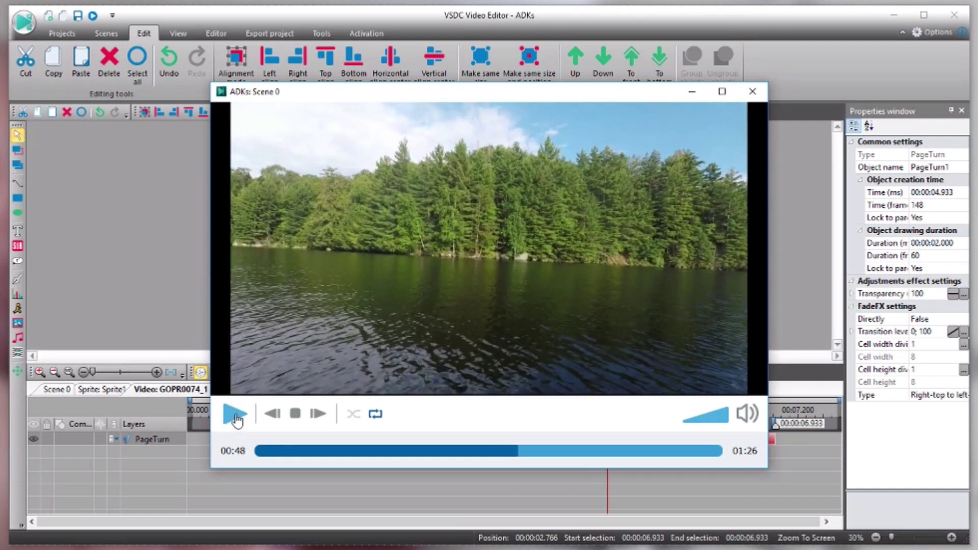
click(752, 93)
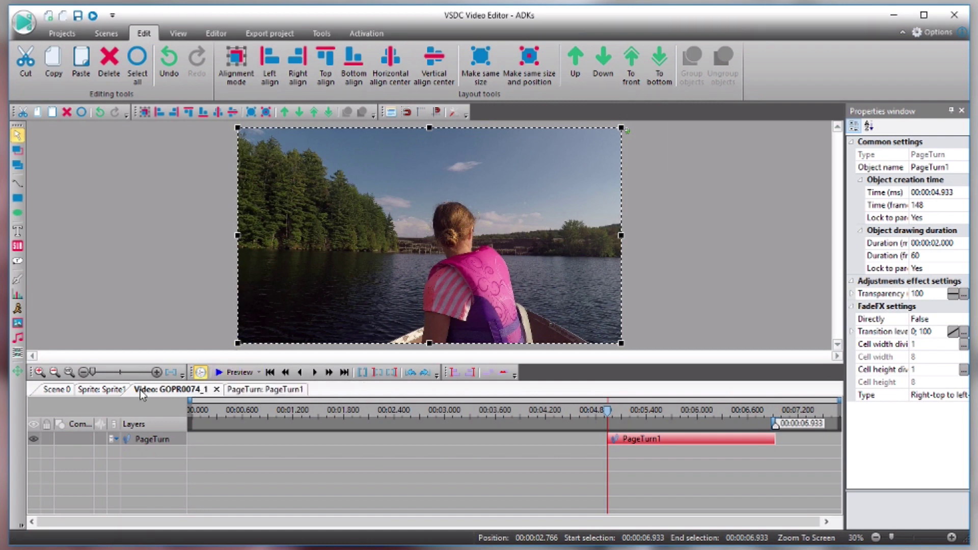
click(96, 391)
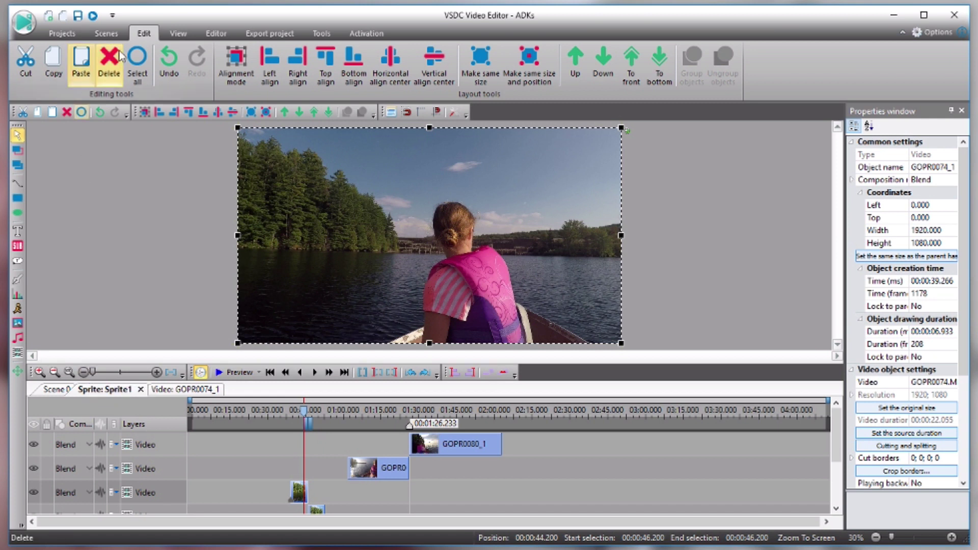
- Show the Export project page, currently writing ADKs.avi with the MPEG4 High Quality XviD/MP3 profile
click(288, 33)
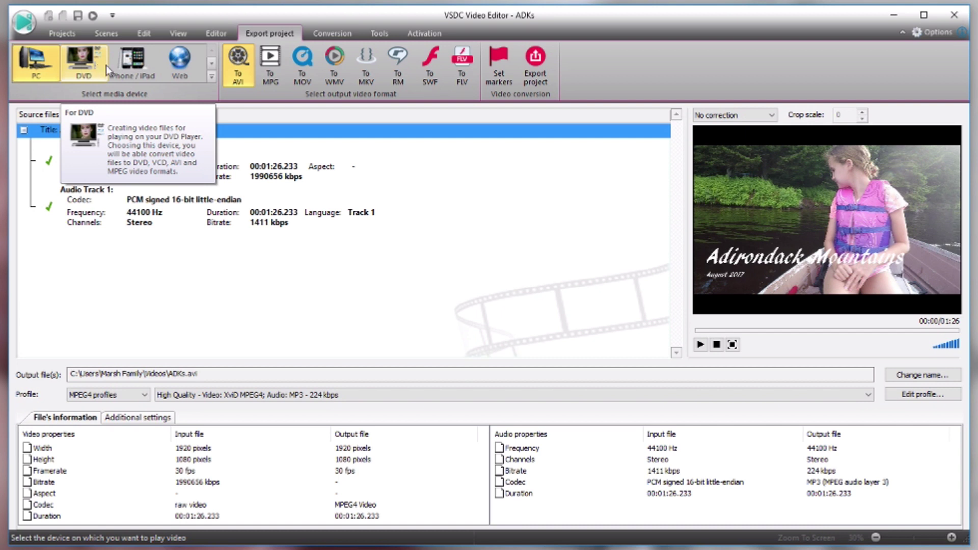
- Target Web > For YouTube with the 1080p (Full HD) profile, writing ADKs.mp4
click(184, 66)
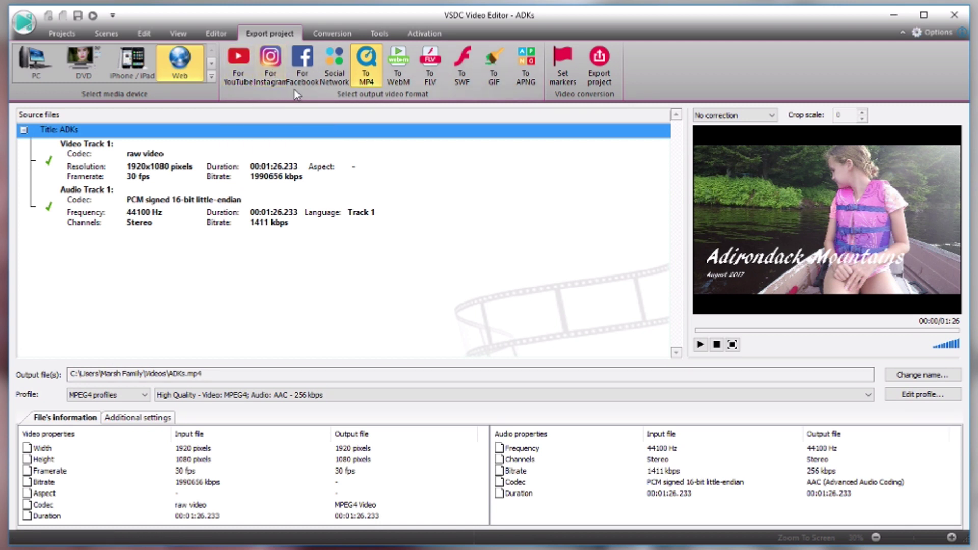
click(237, 77)
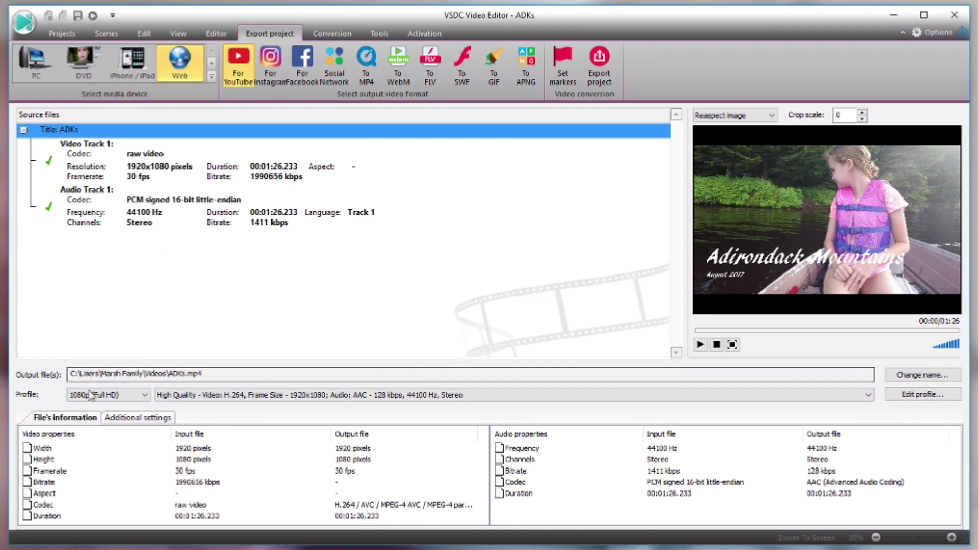
click(143, 397)
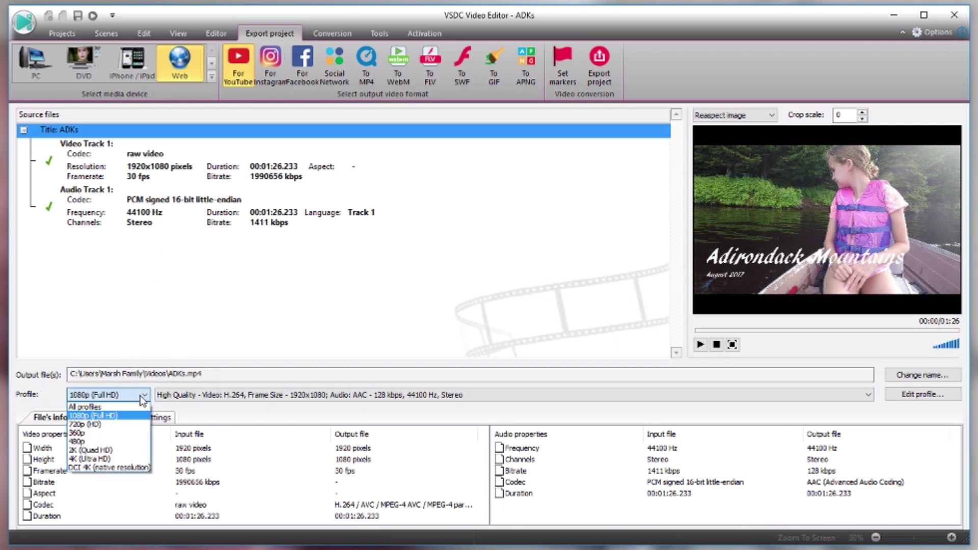
click(84, 416)
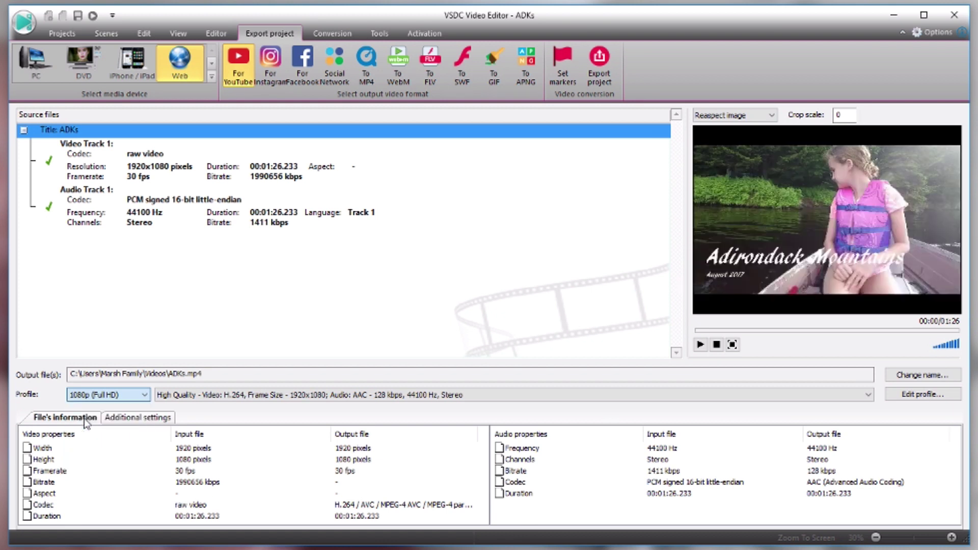
- Try the Instagram format, then settle on For Facebook with the 720p HD profile
click(269, 64)
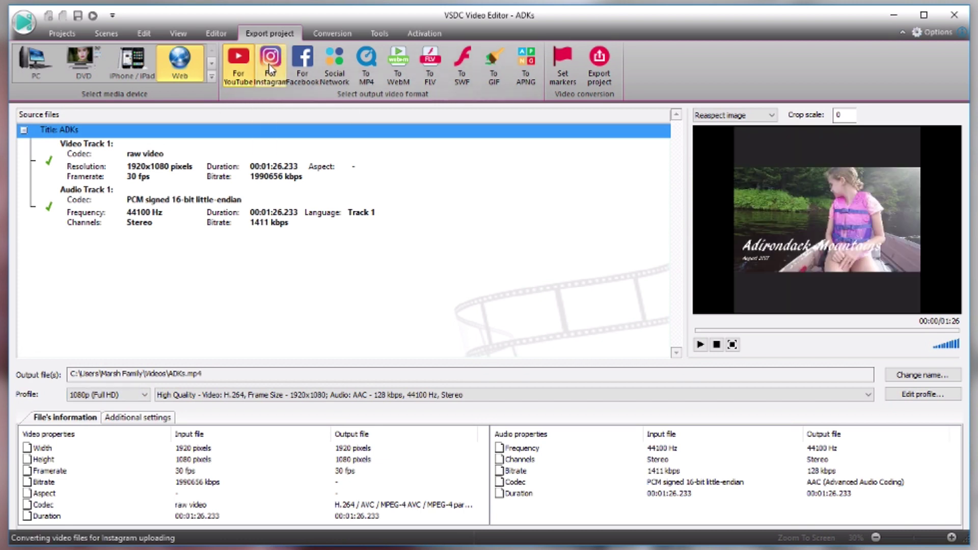
click(269, 64)
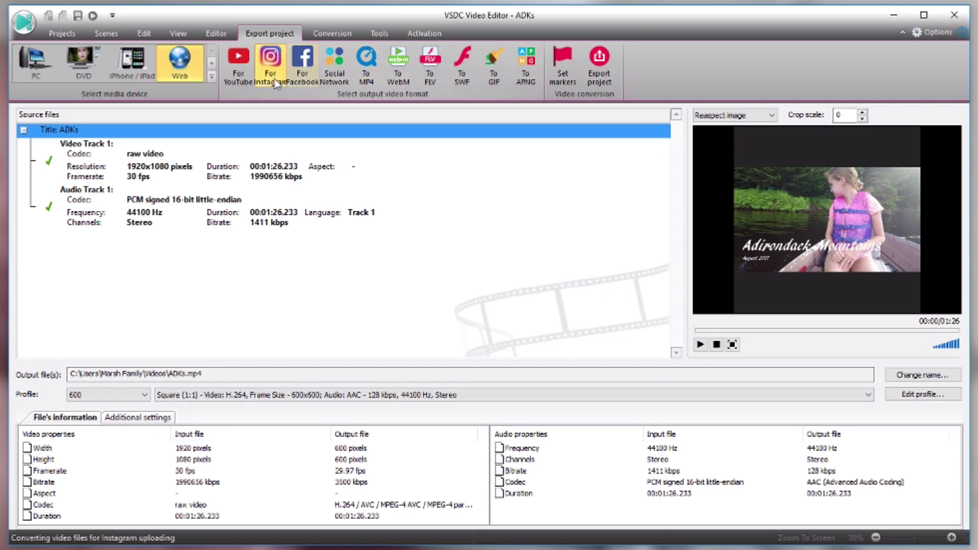
click(300, 71)
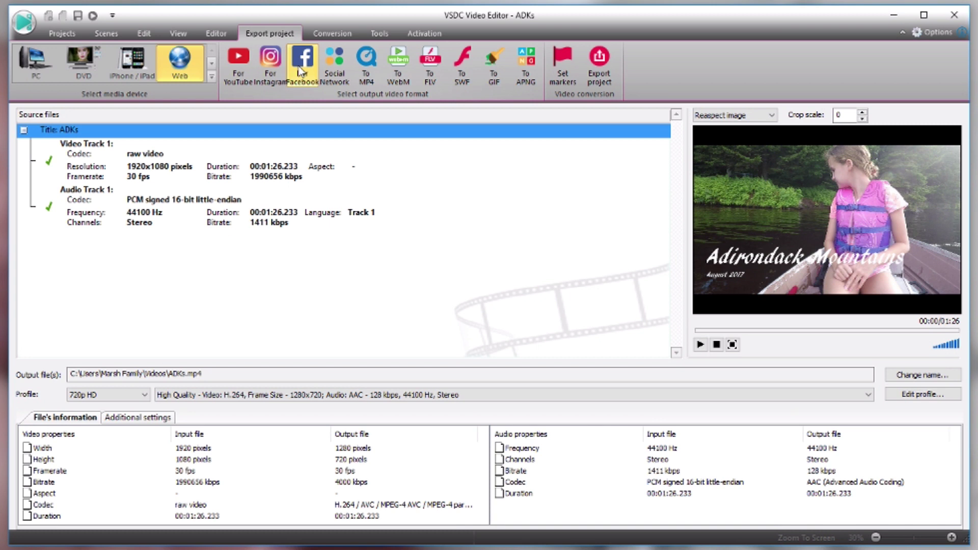
click(96, 395)
click(95, 396)
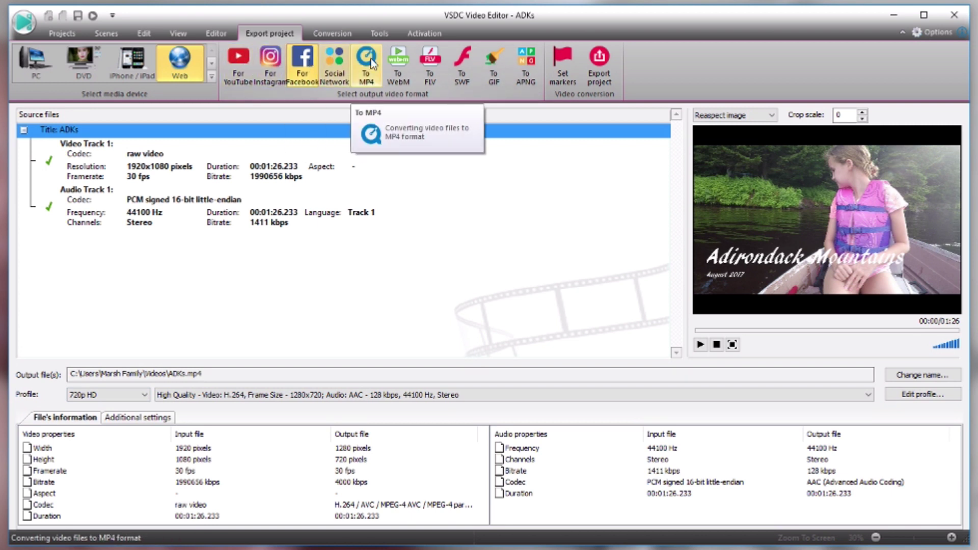
- Look over the To MP4 quality profiles, then return to For YouTube at 1080p (Full HD)
click(368, 83)
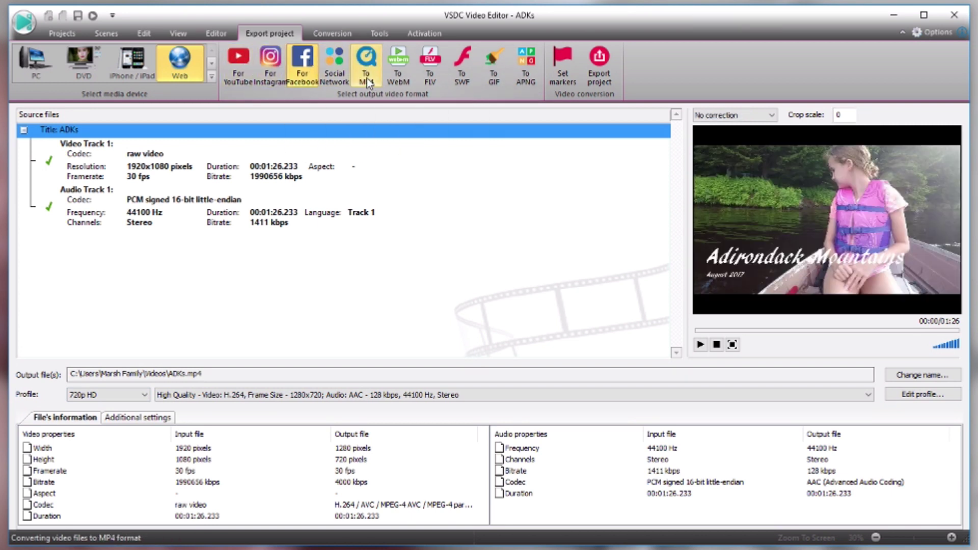
click(368, 82)
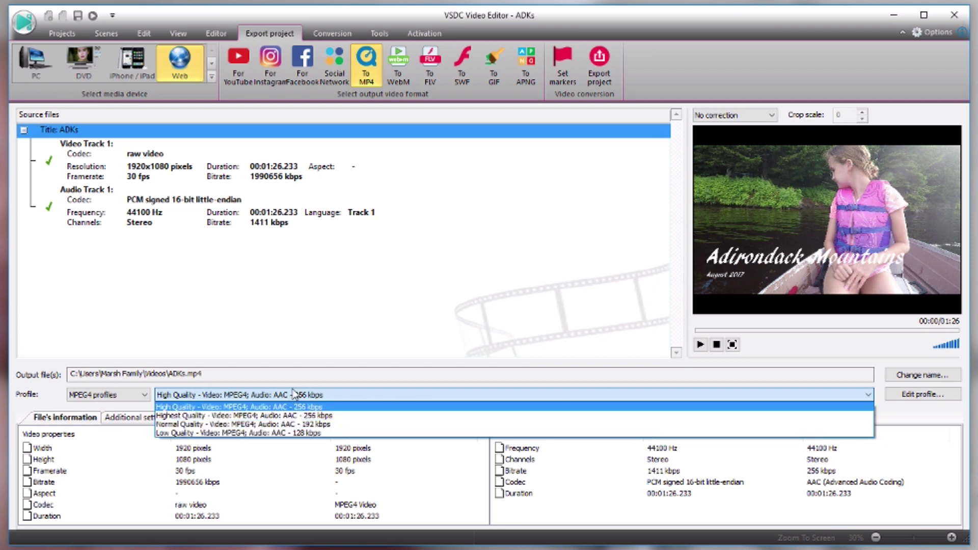
click(266, 338)
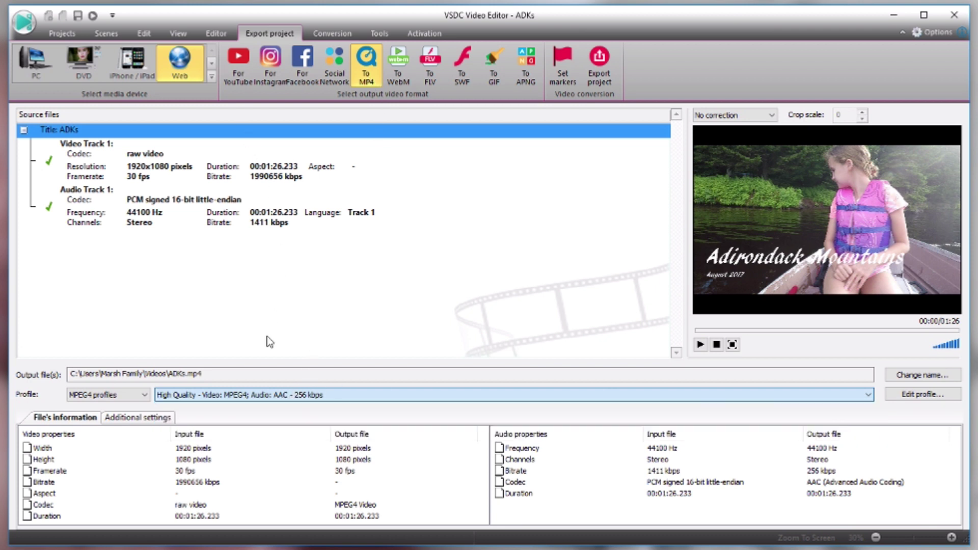
click(238, 60)
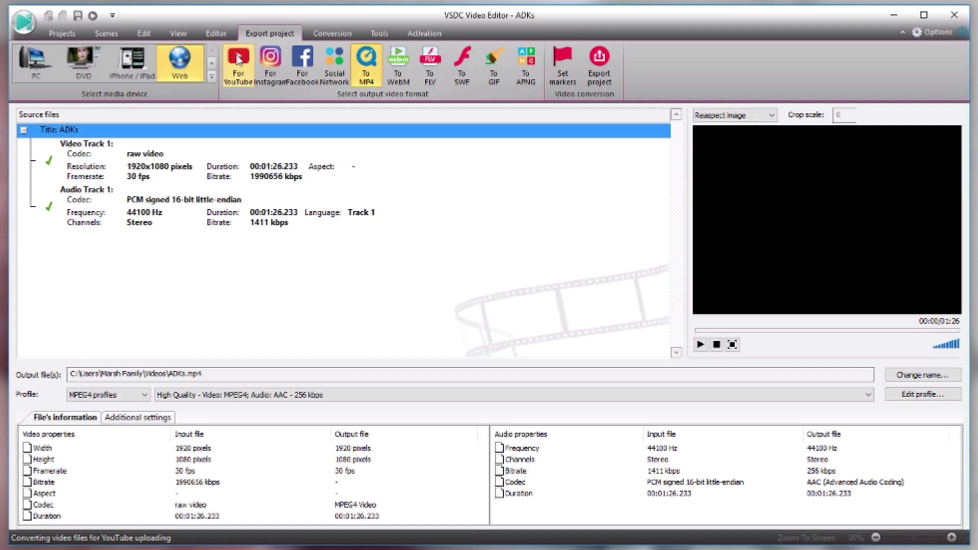
- Render the project to ADKs.mp4, decline the YouTube upload, and switch to its Videos folder
click(599, 82)
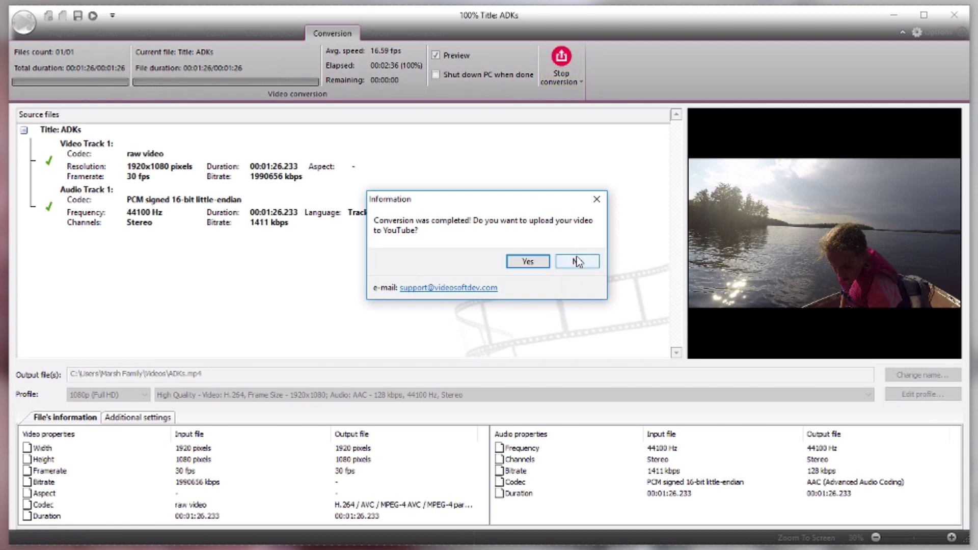
click(577, 262)
drag(94, 373, 191, 371)
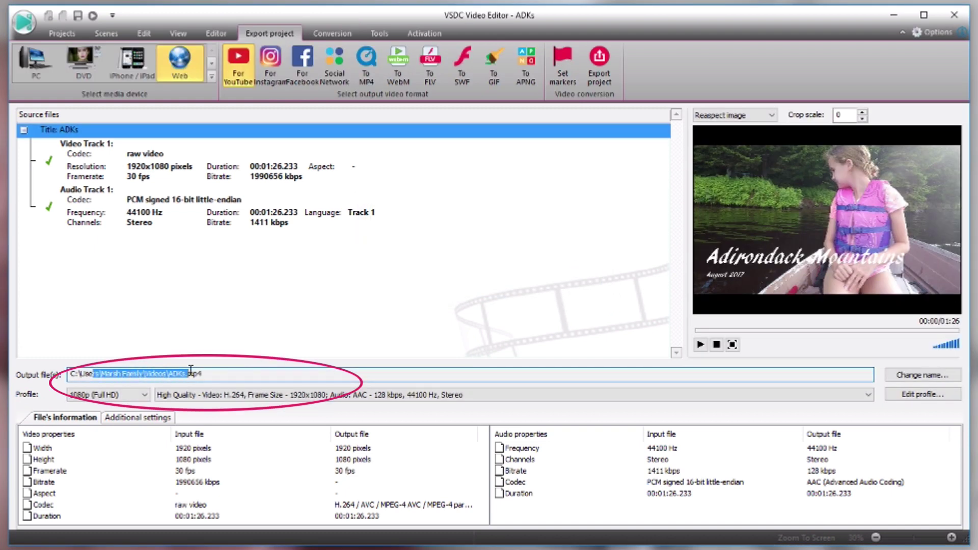
click(202, 373)
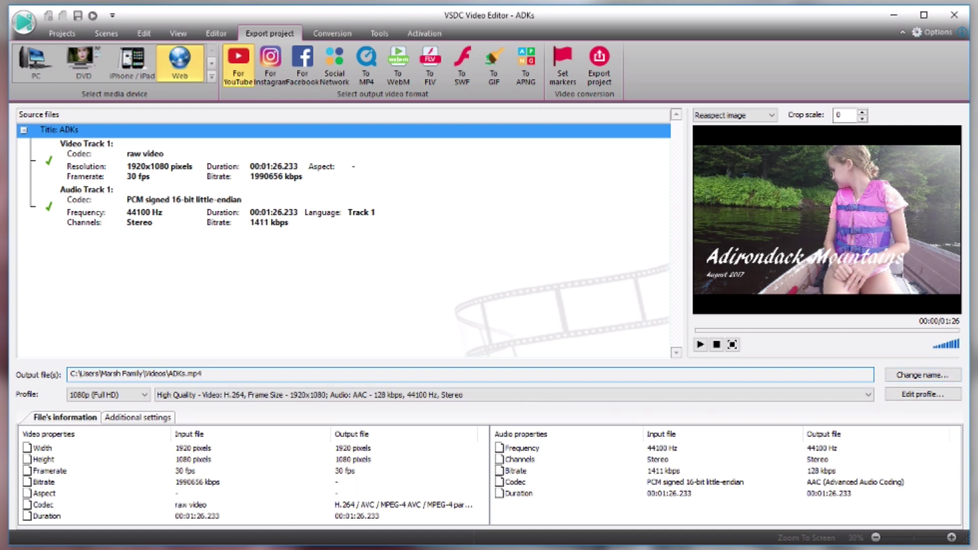
key(alt+Tab)
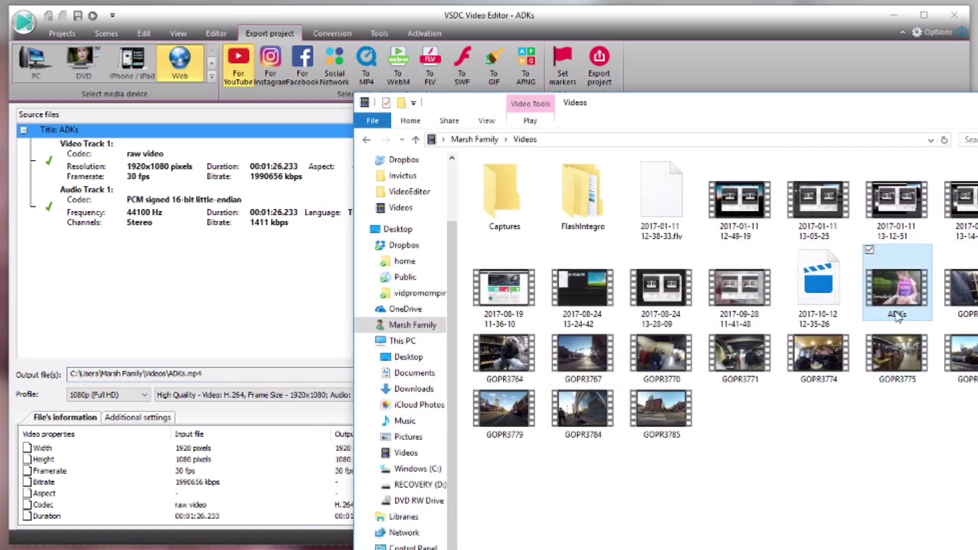
- Play the exported ADKs.mp4, then bring VSDC Video Editor back to the front
double_click(890, 294)
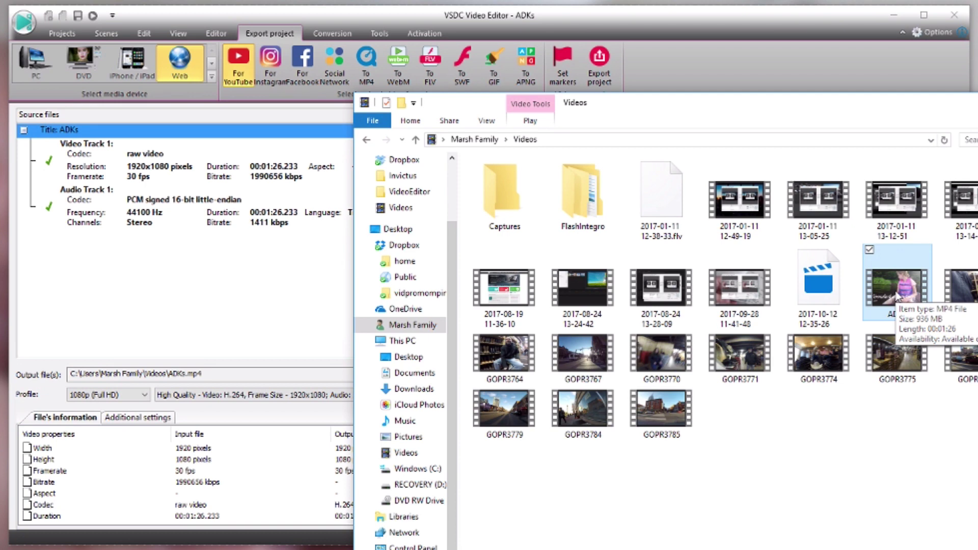
click(843, 41)
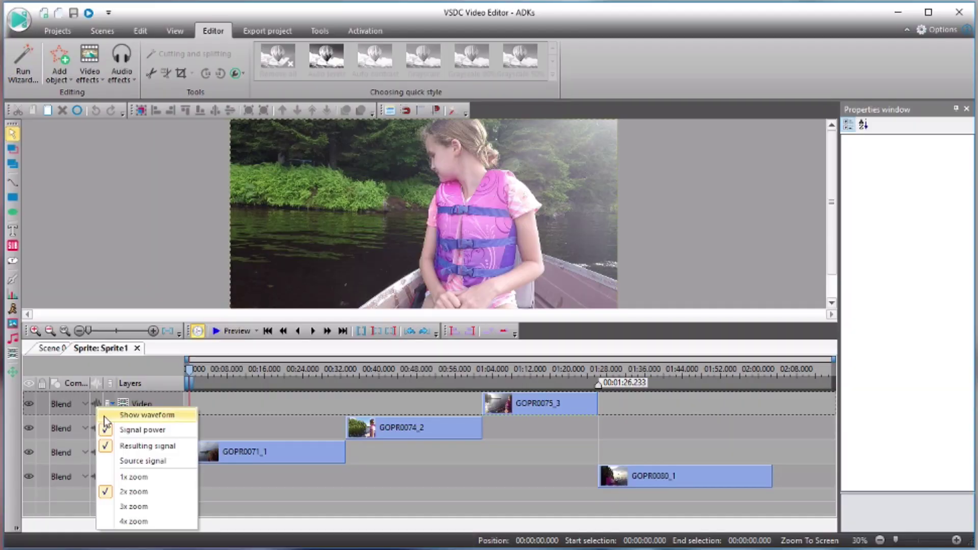
- Show the audio waveform inside the GOPR0080_1 clip on its video layer
click(108, 416)
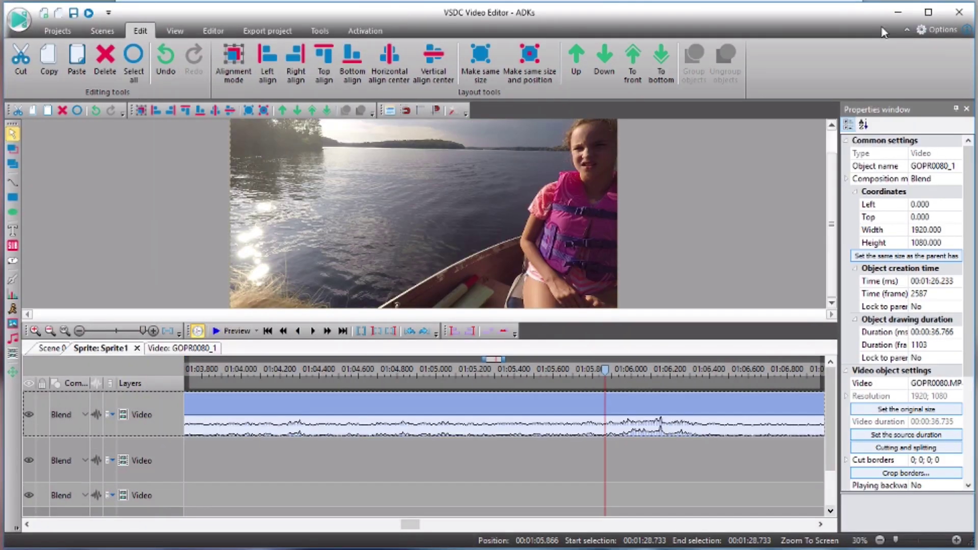